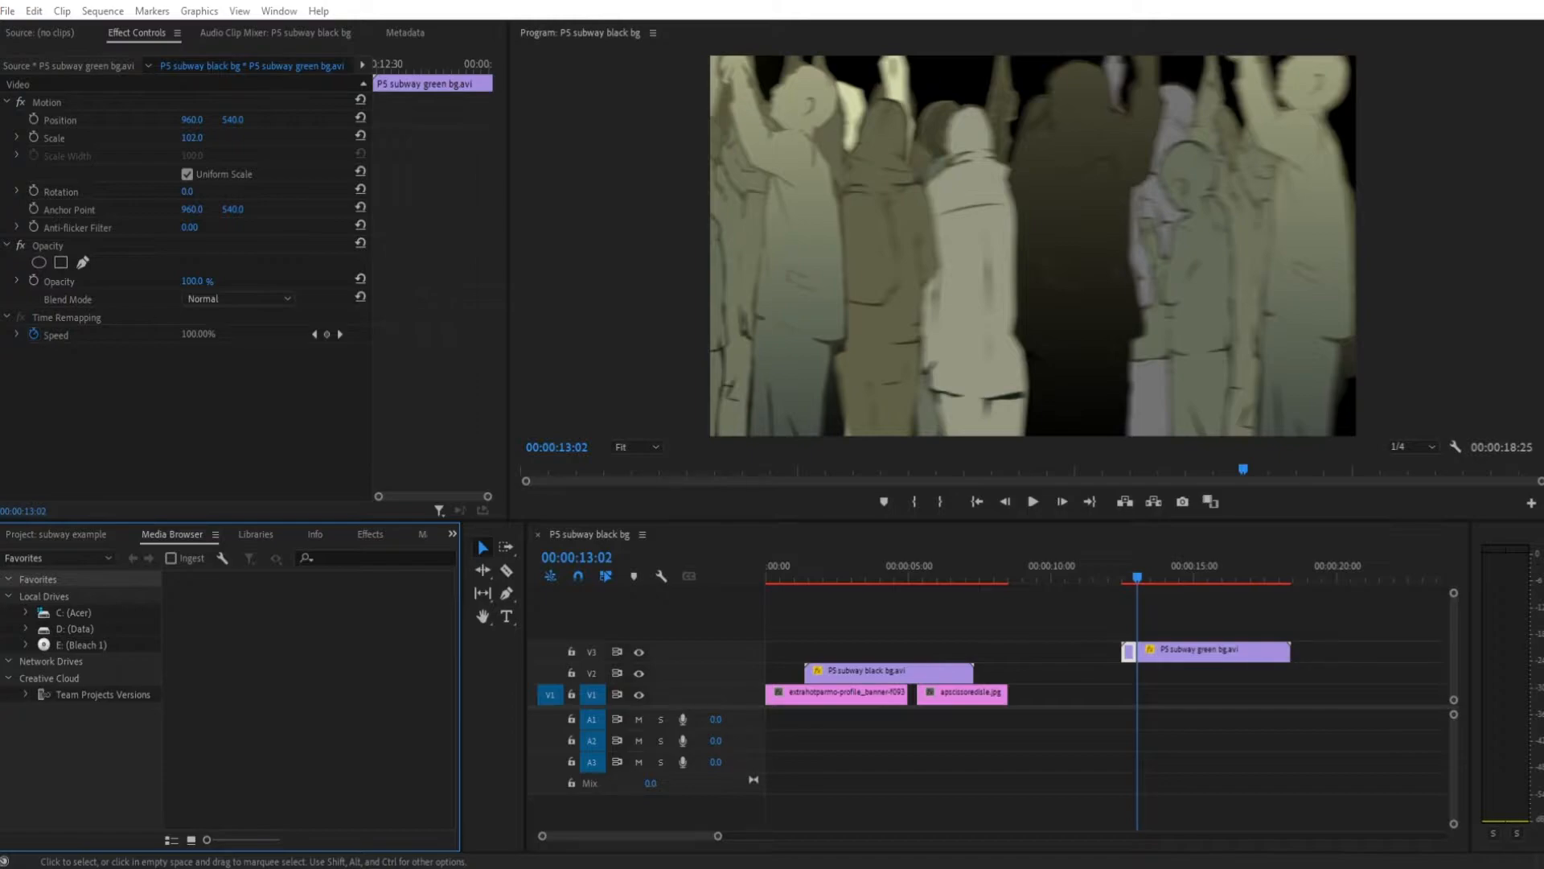
Scrub through the black-background subway transition placed over the two image clips to examine its unkeyed frames.
drag(1036, 564, 944, 586)
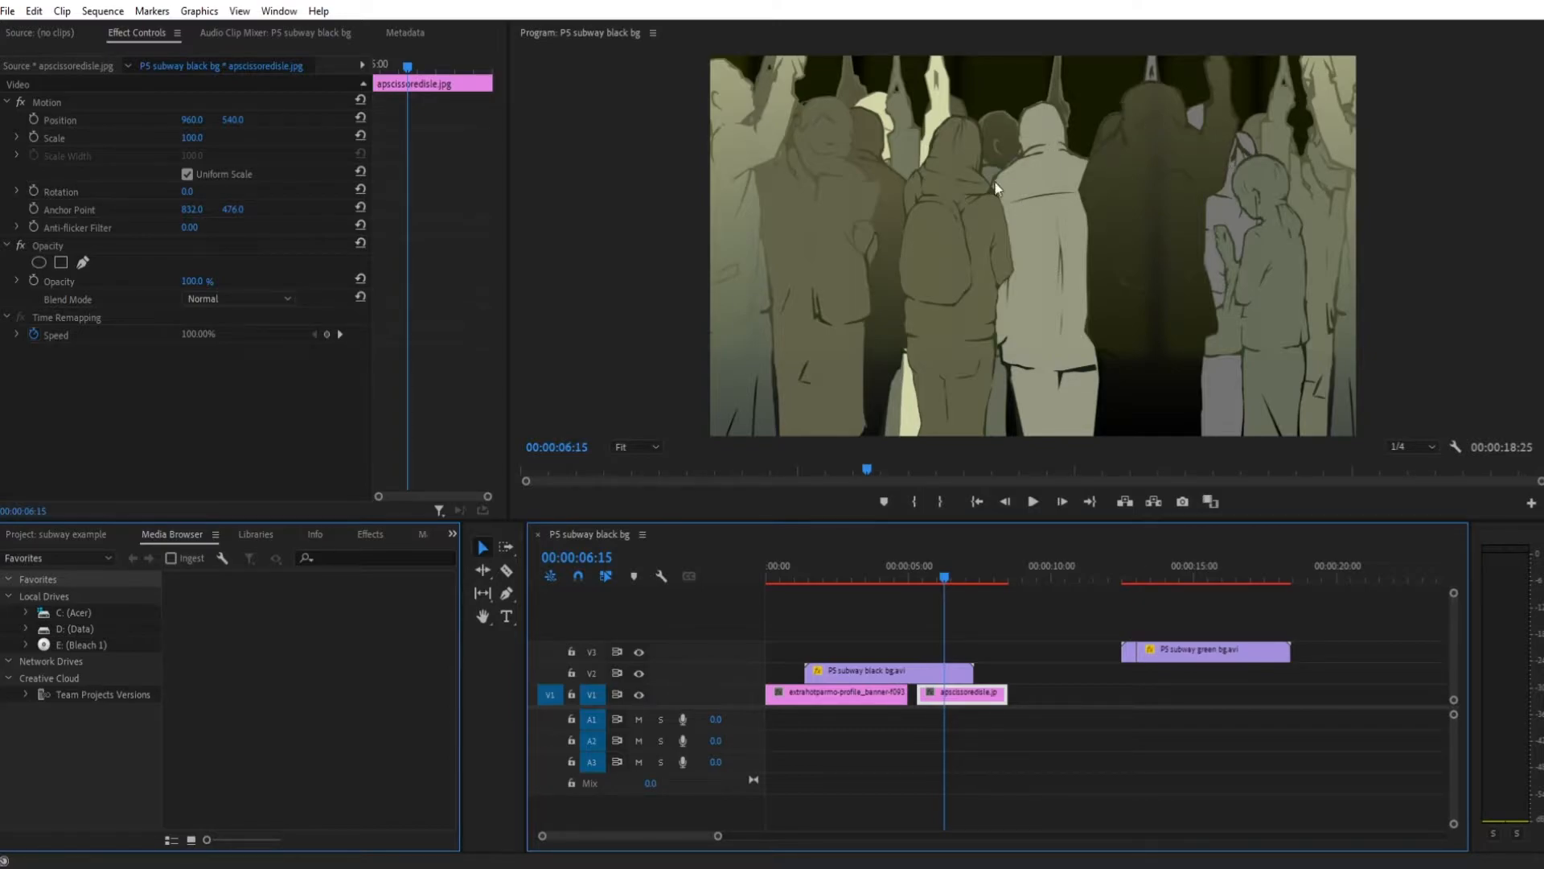
mouse_move(844, 575)
mouse_down()
mouse_move(825, 577)
mouse_move(838, 577)
mouse_up()
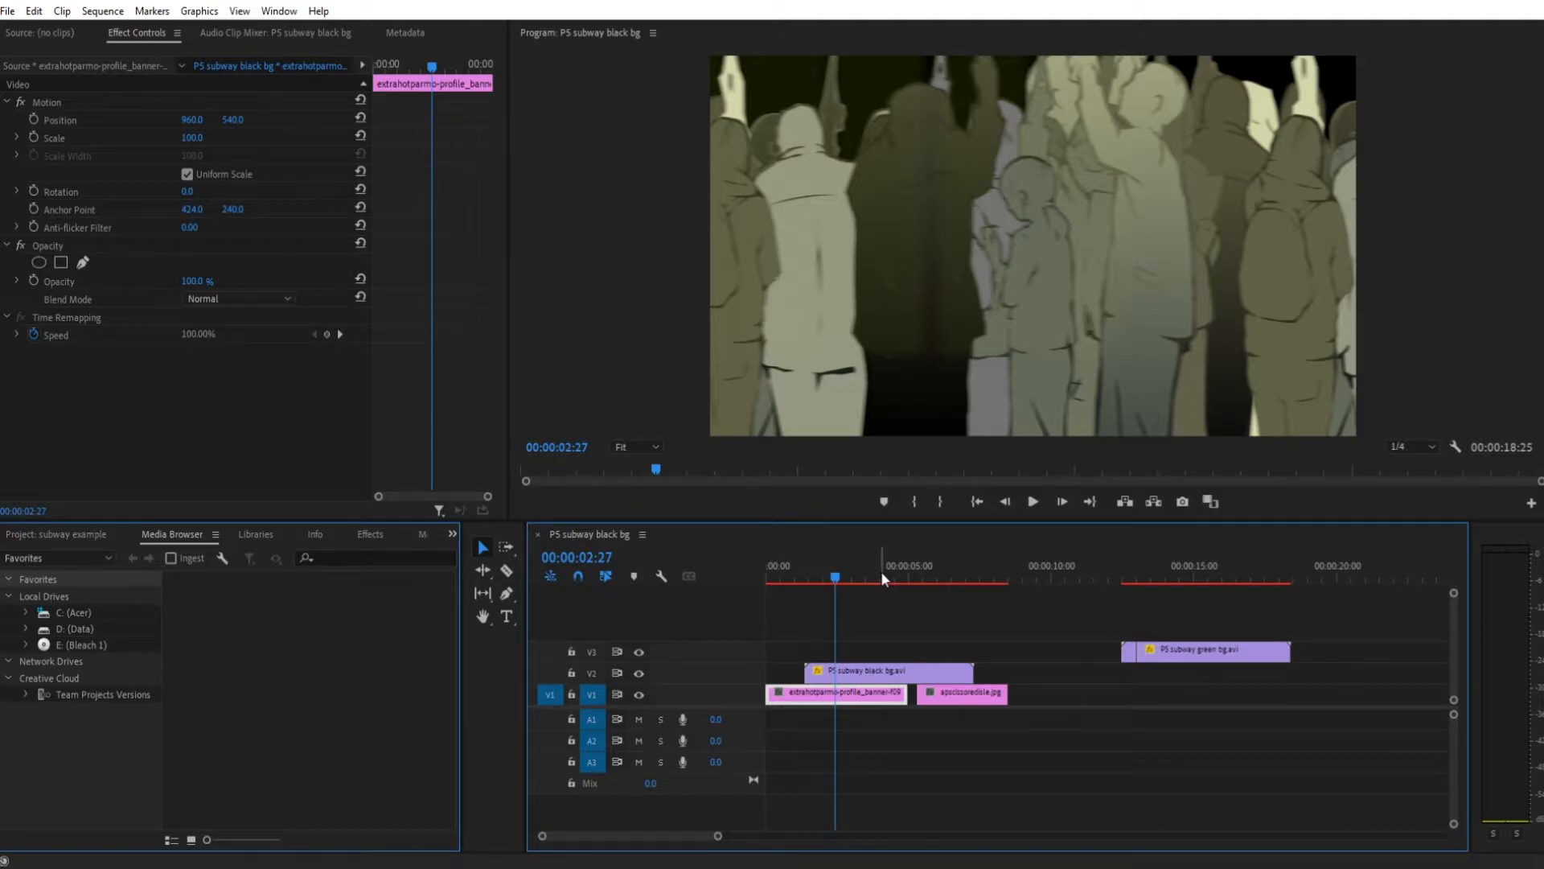
drag(857, 572, 868, 571)
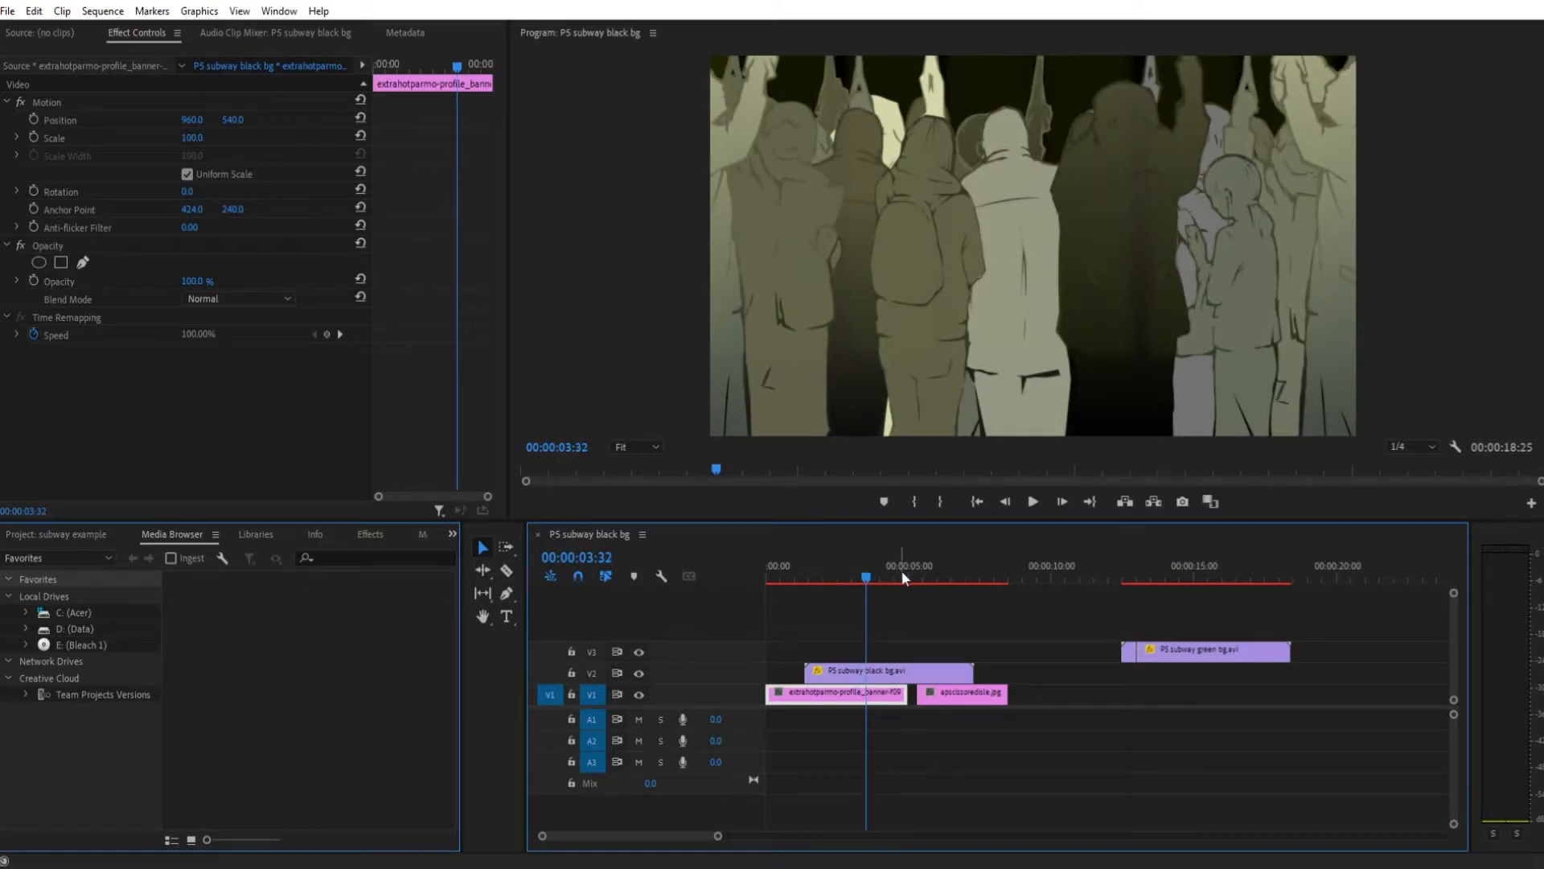
Apply the Ultra Key effect to the P5 subway black bg.avi clip and sample the green area as its key color.
drag(917, 563, 809, 588)
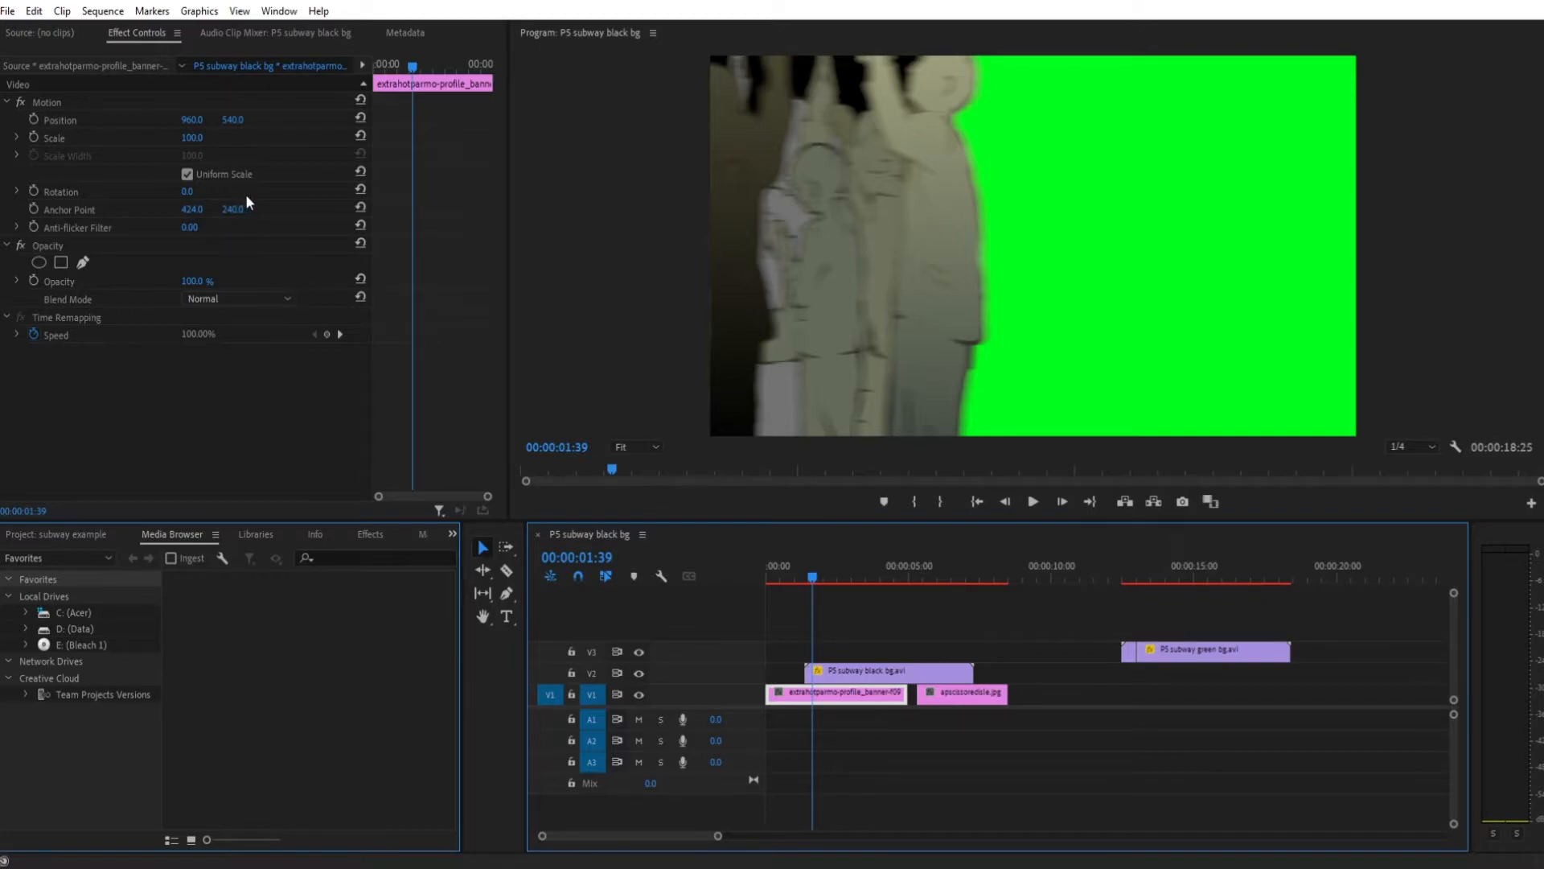
click(397, 534)
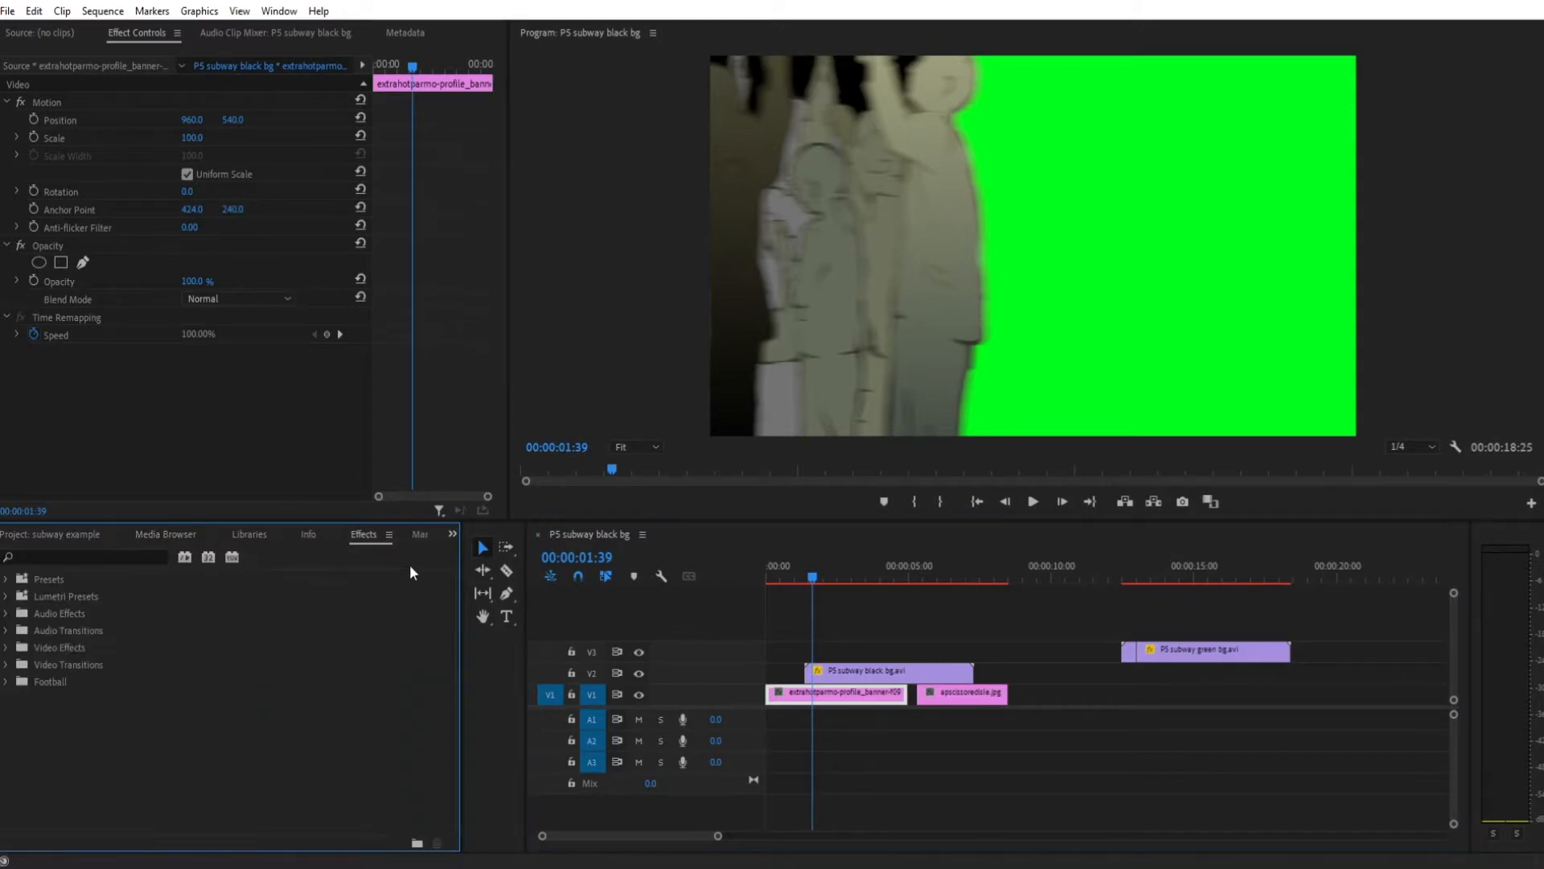
click(5, 682)
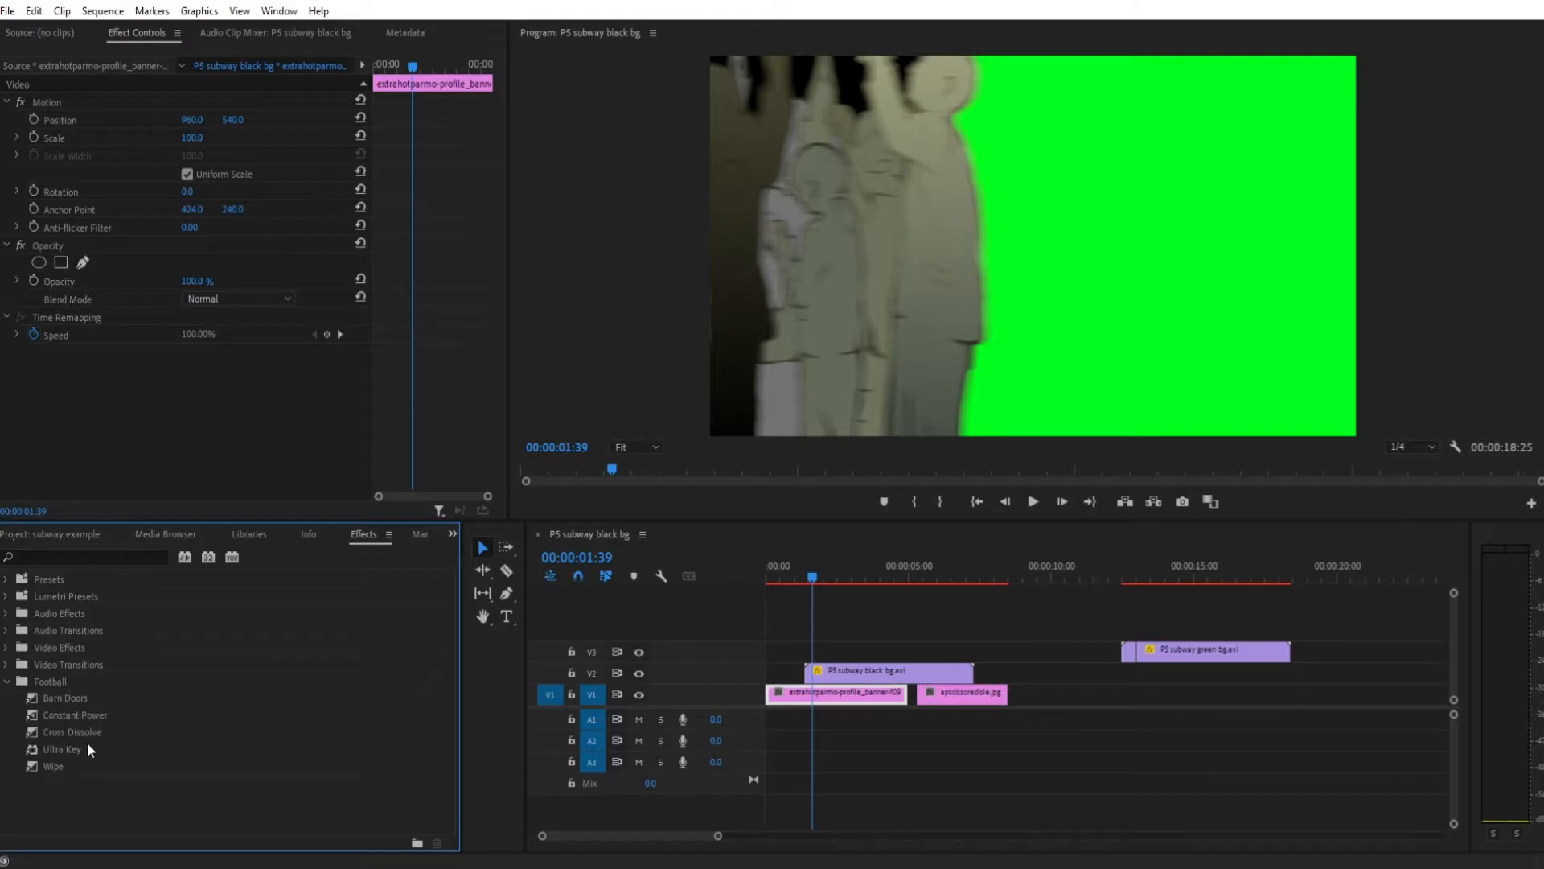
click(86, 559)
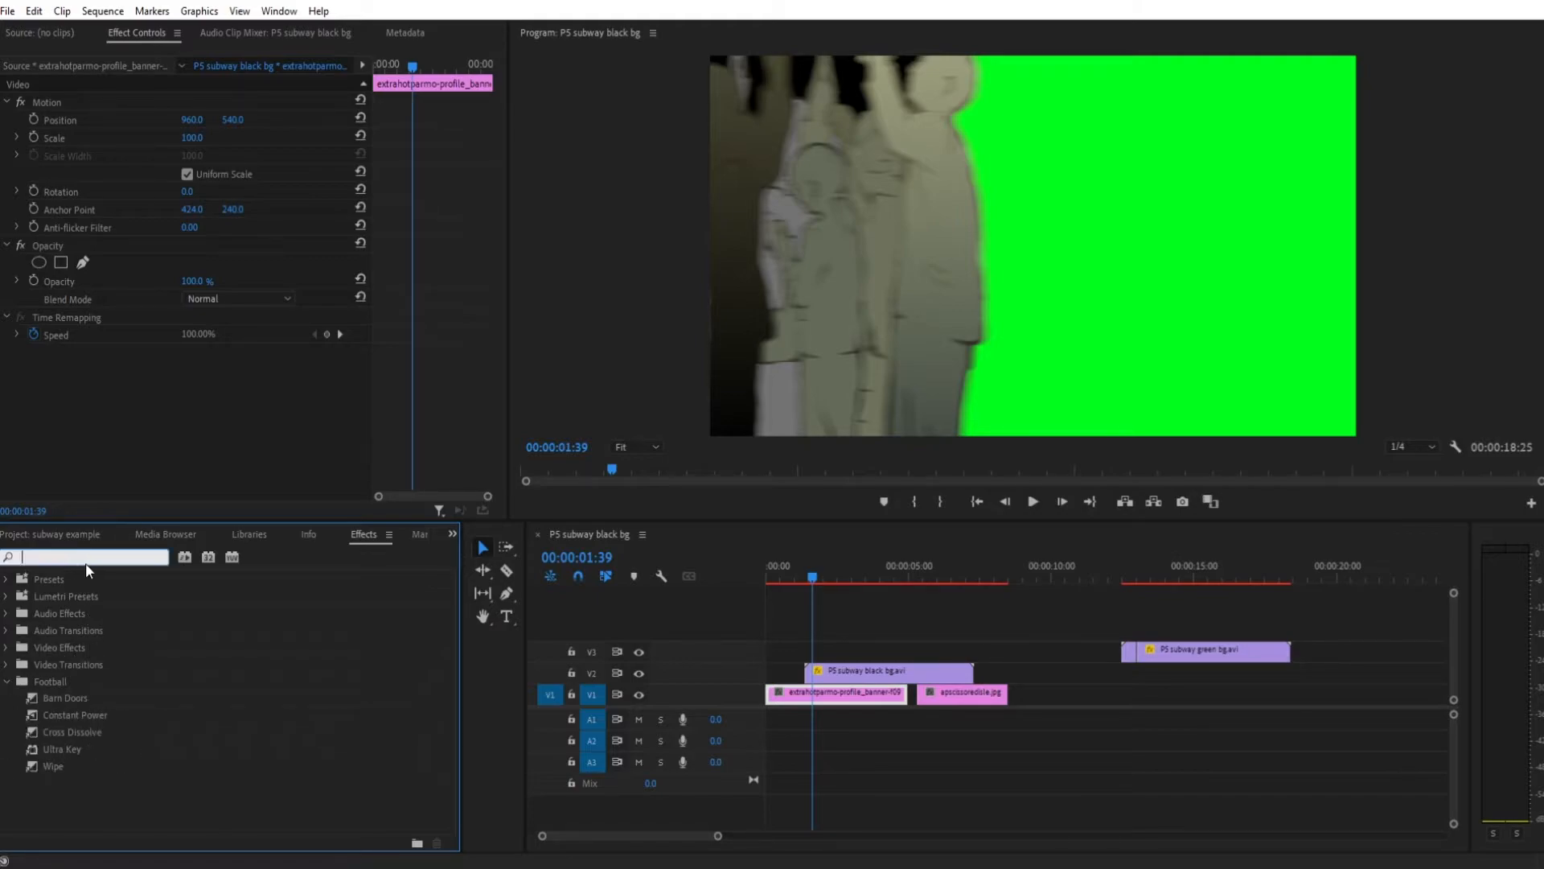
text(ultra)
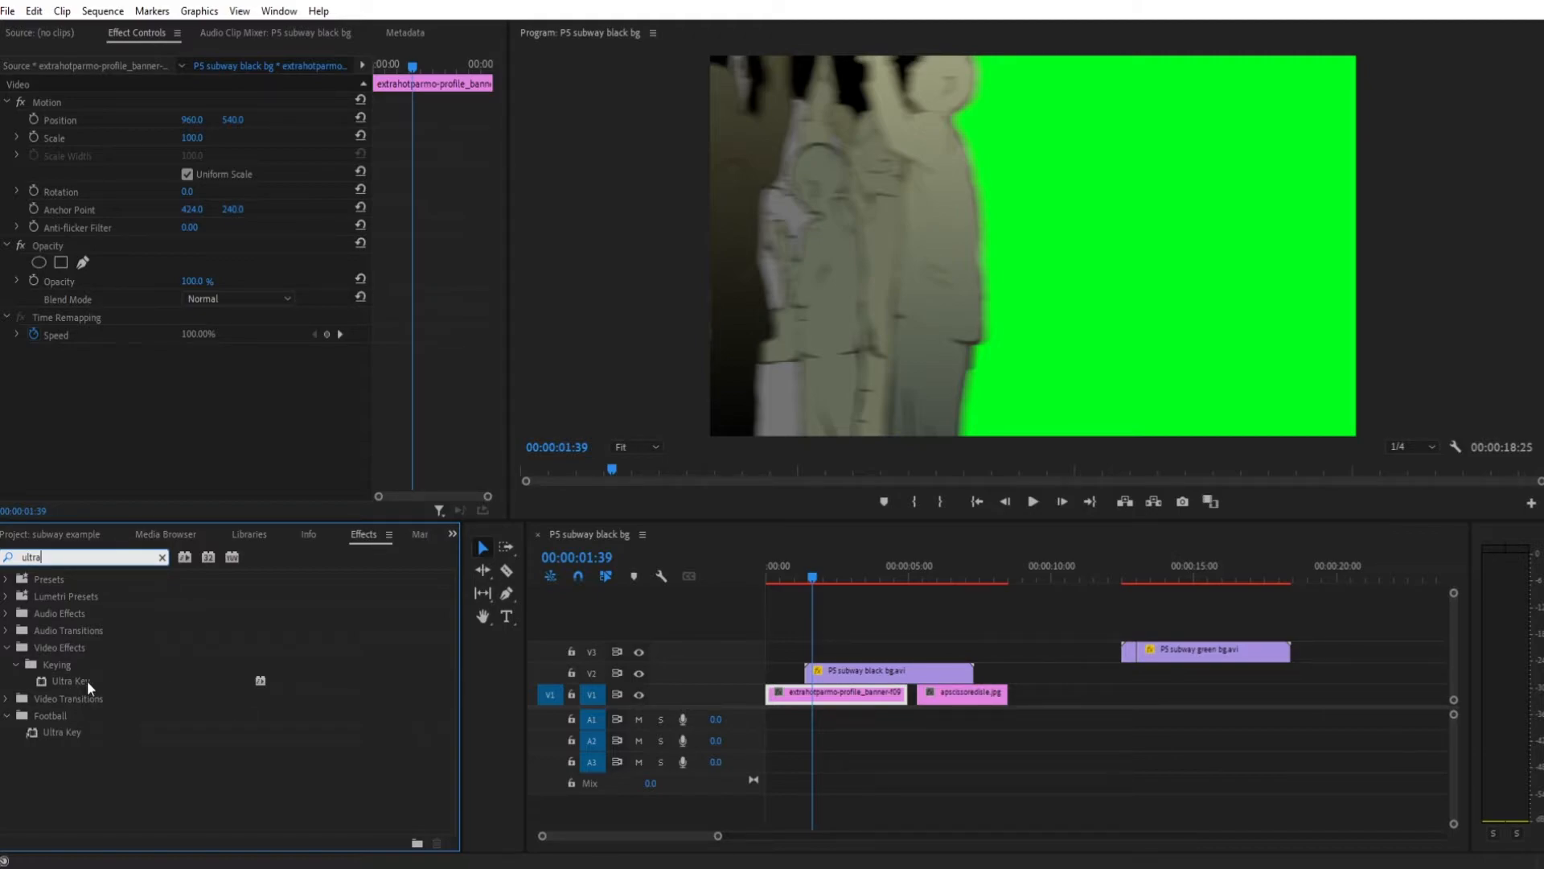
drag(61, 689, 839, 681)
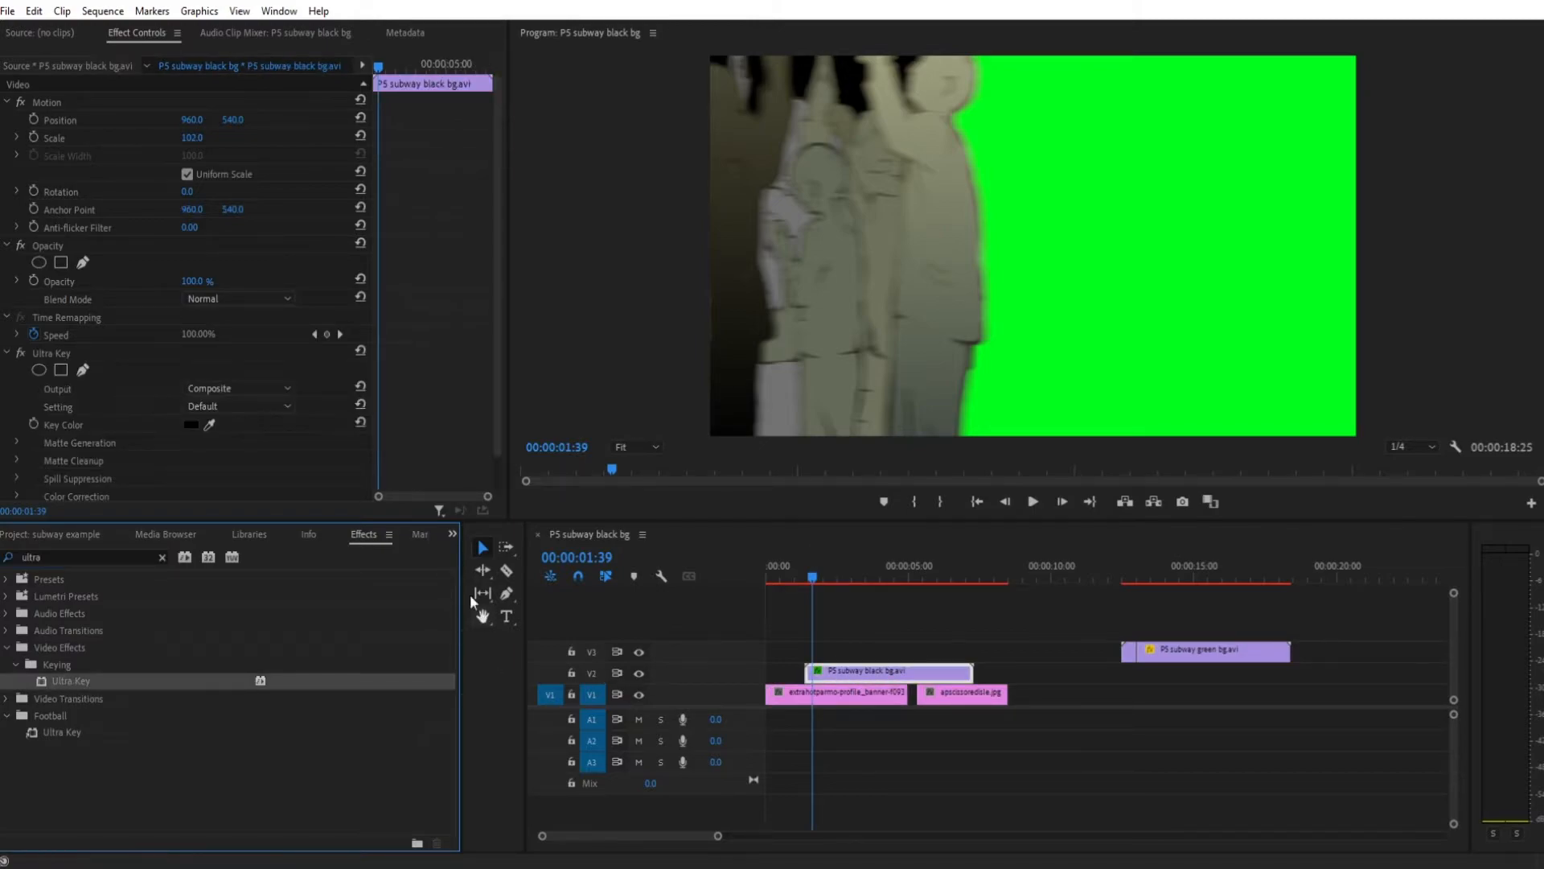
click(209, 426)
click(1047, 313)
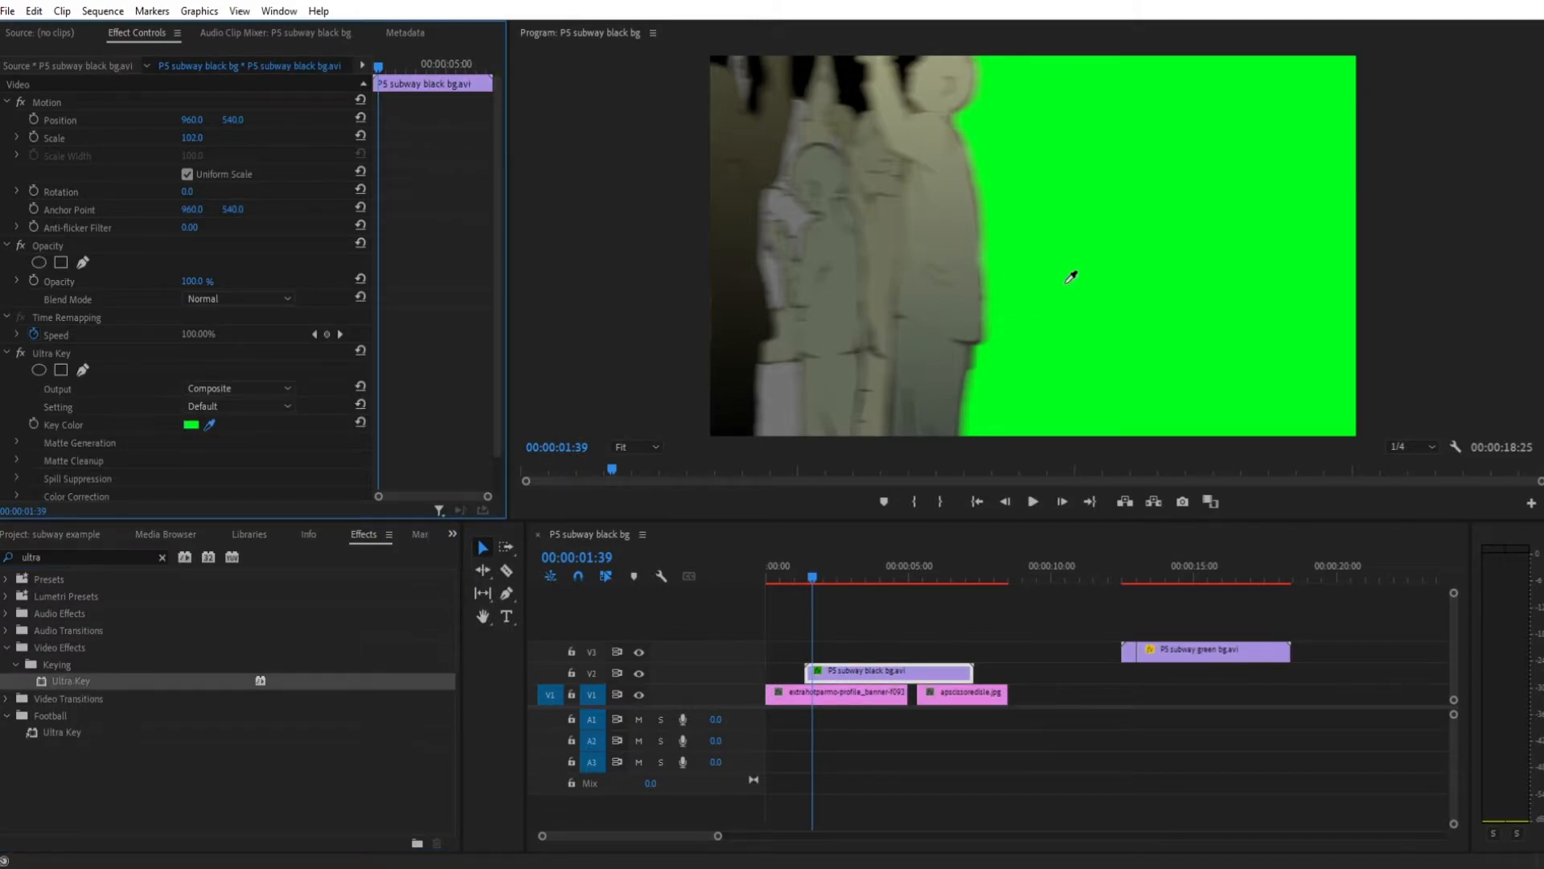
Play and scrub the keyed black-background transition to examine how it covers the change between the two images.
mouse_move(810, 577)
mouse_down()
mouse_move(784, 581)
mouse_move(973, 611)
mouse_move(812, 605)
mouse_up()
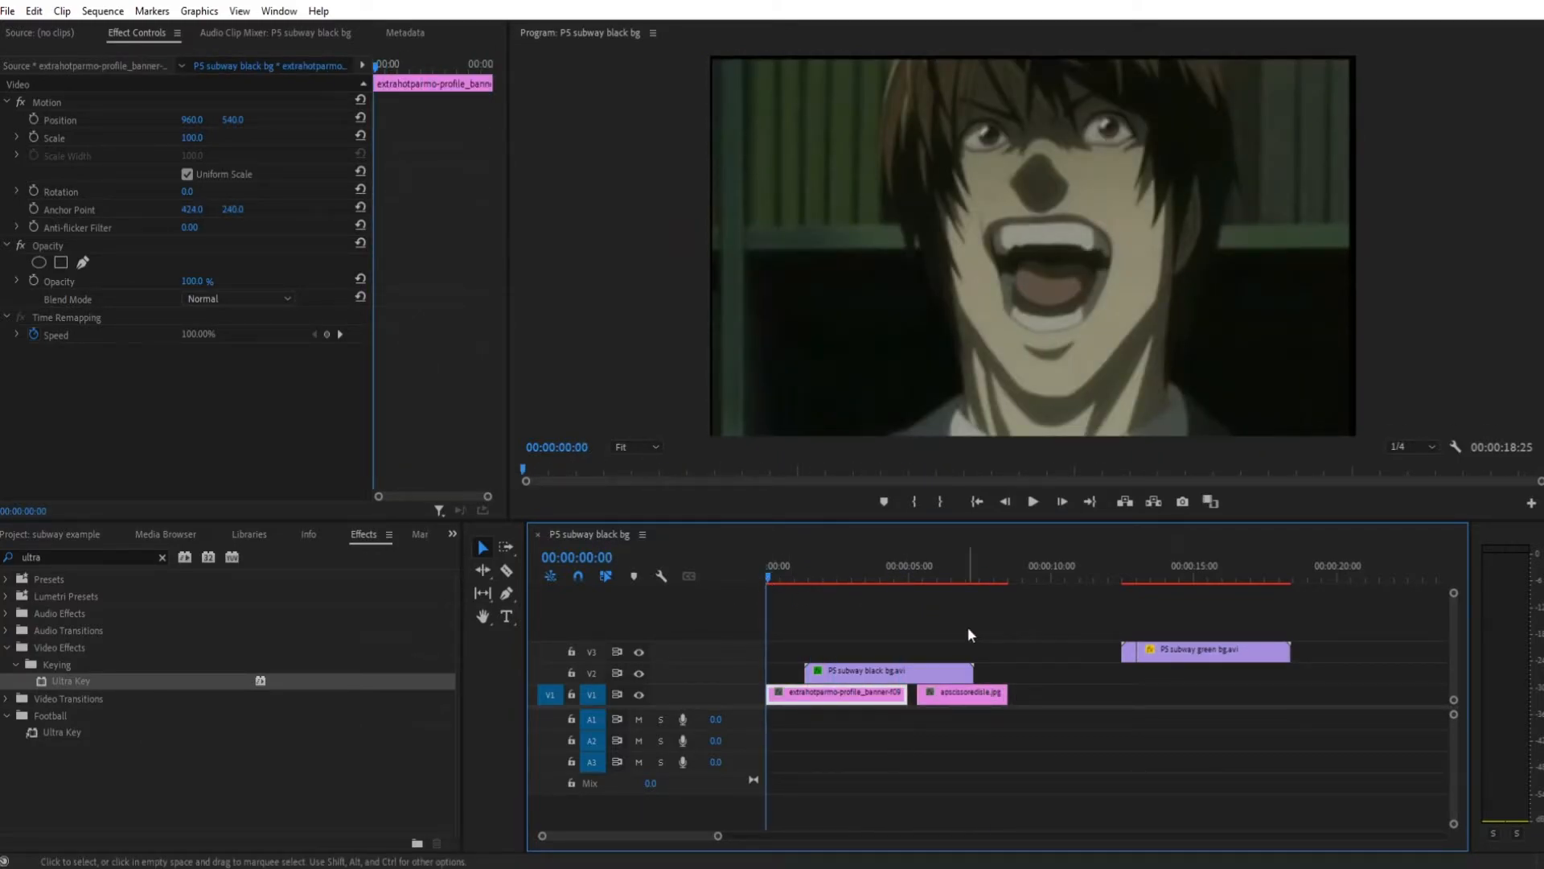
key(space)
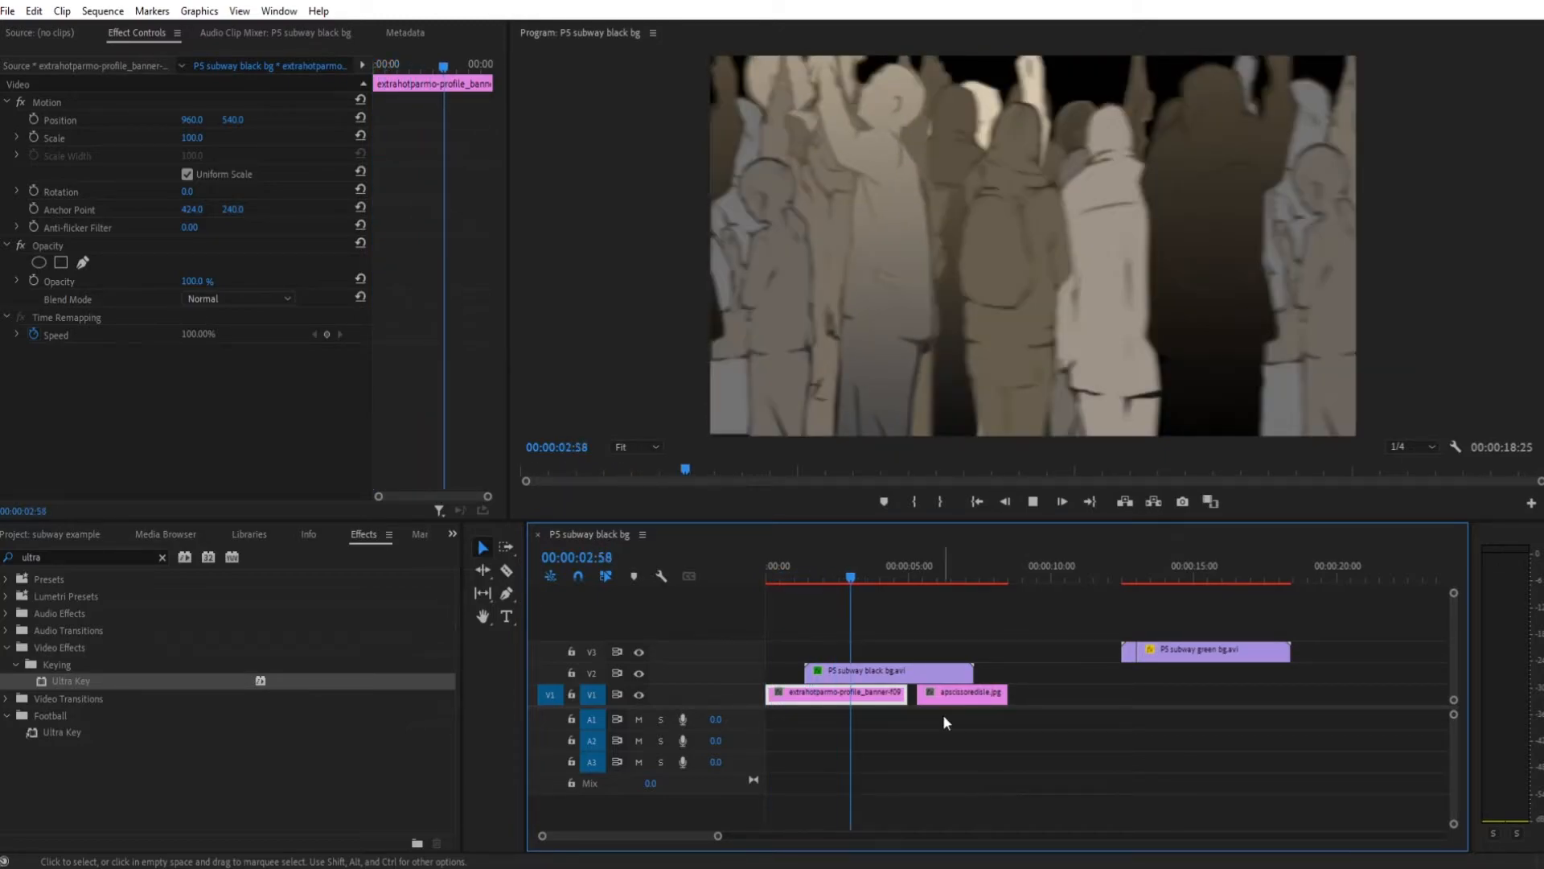
drag(870, 568, 957, 592)
click(1035, 503)
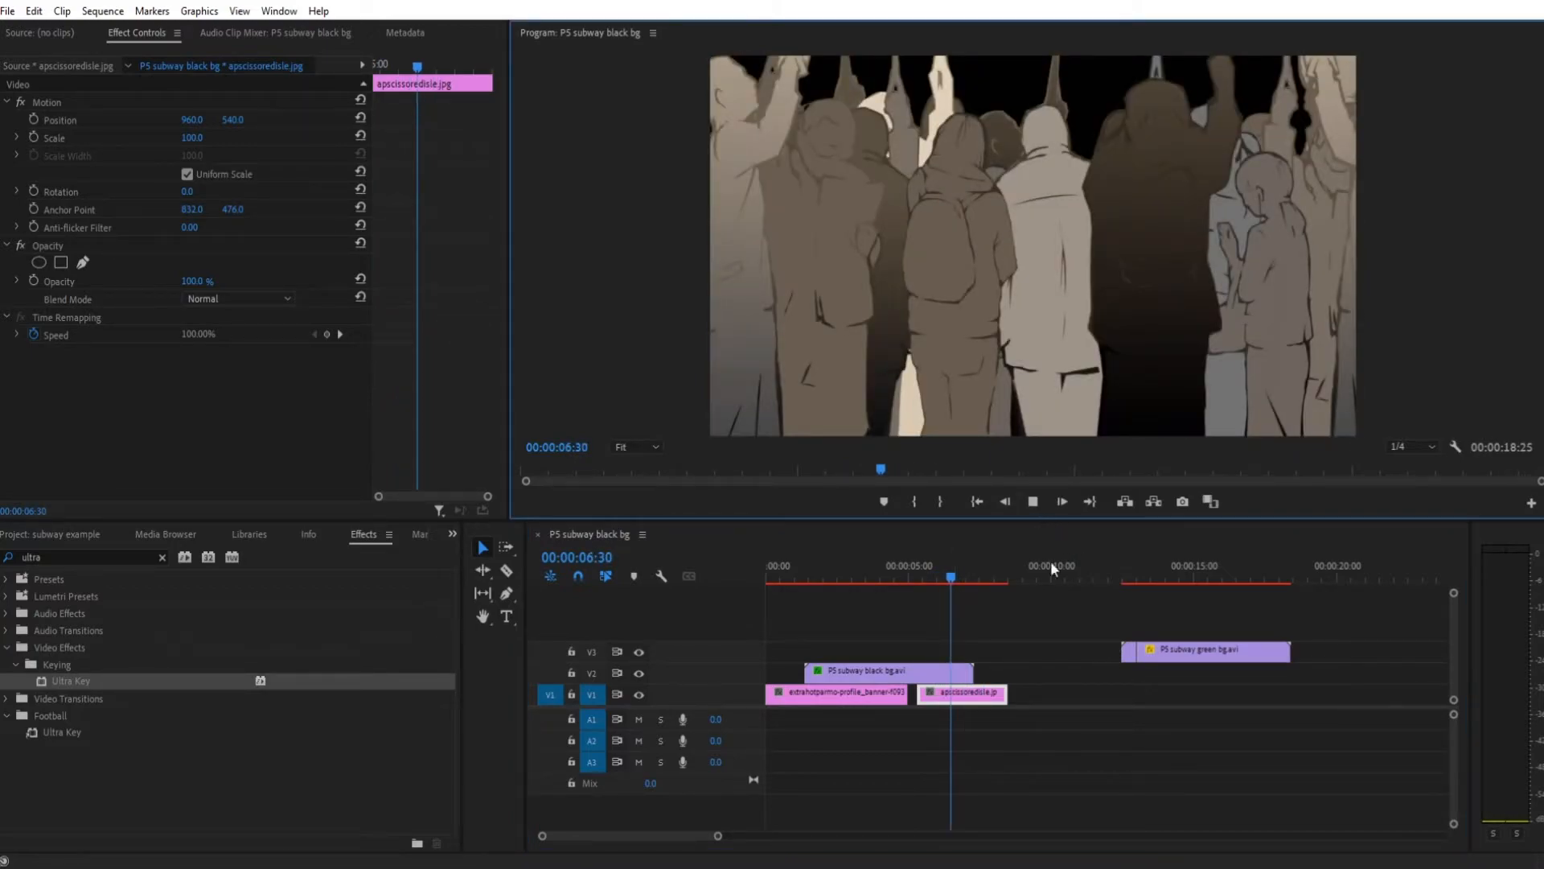
drag(976, 572, 877, 594)
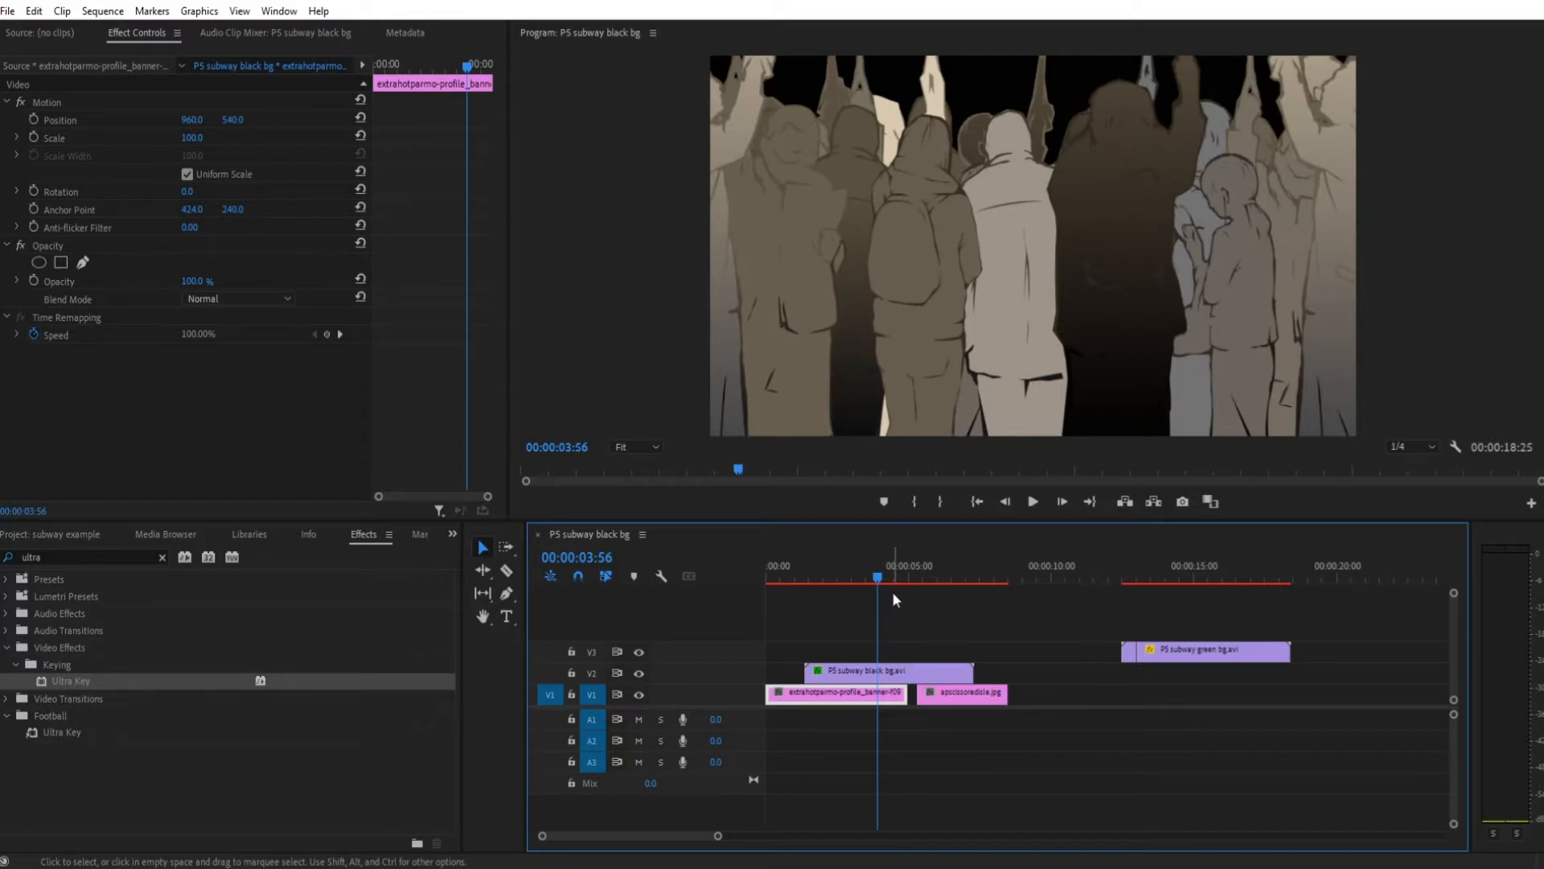
click(874, 581)
drag(862, 579, 952, 590)
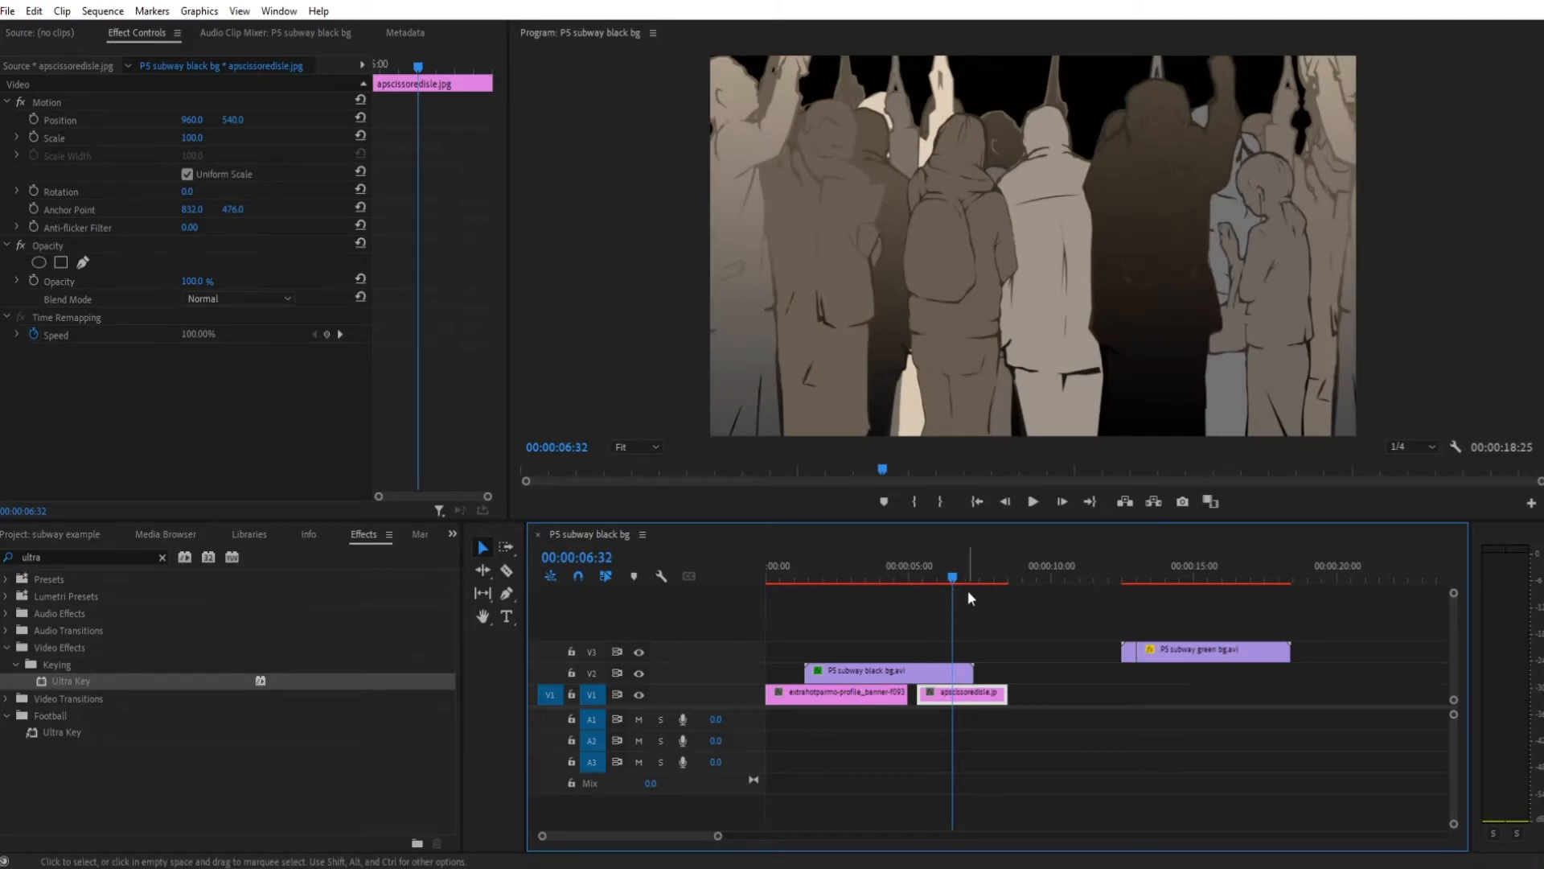
drag(954, 579, 808, 586)
key(space)
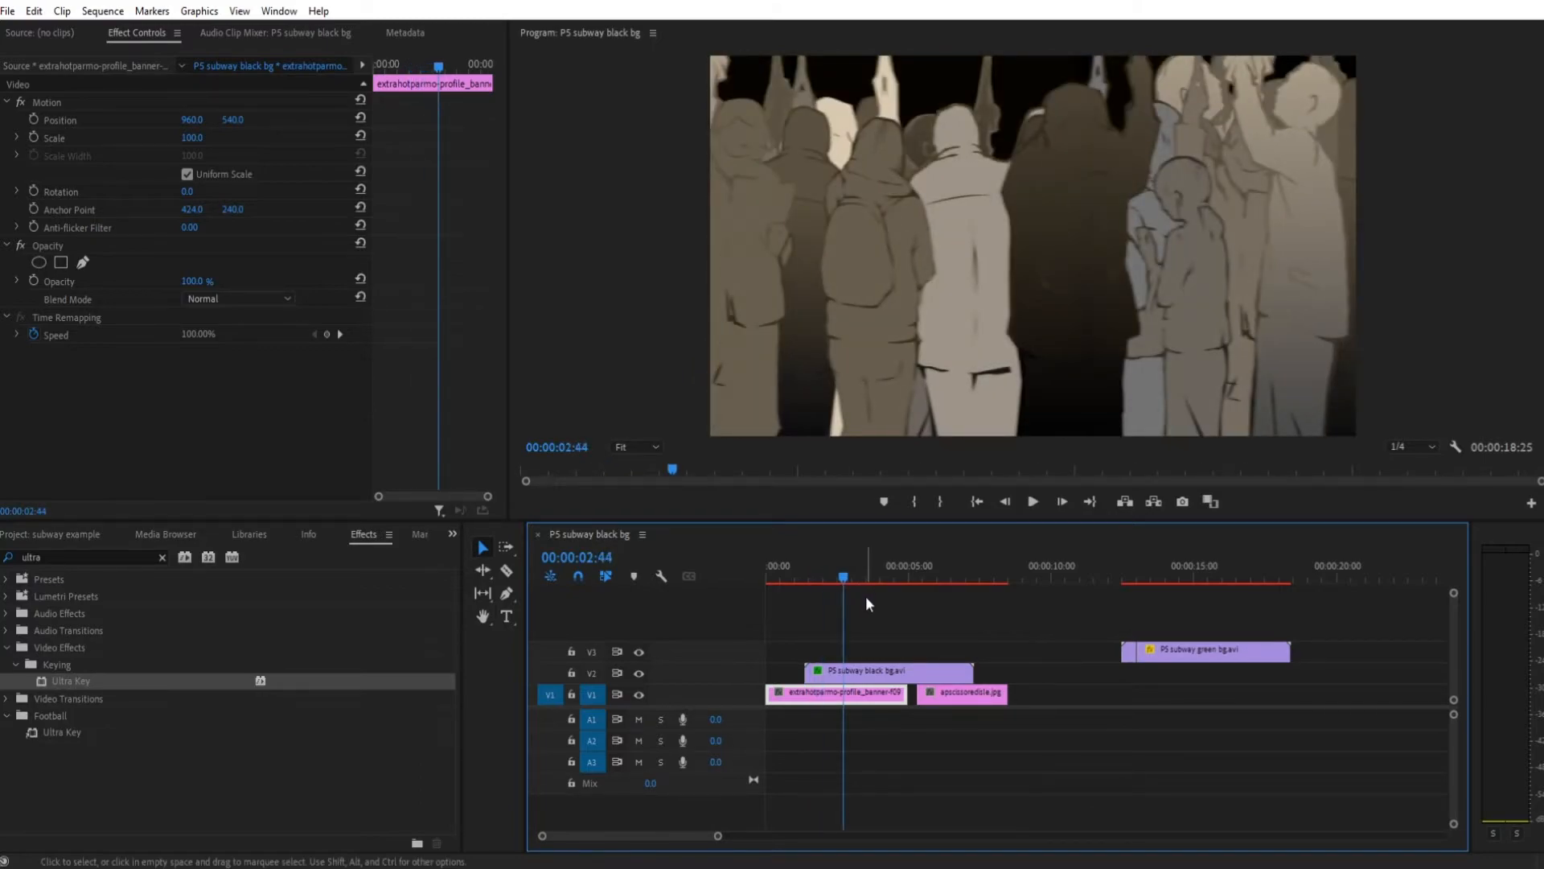
drag(866, 575, 938, 581)
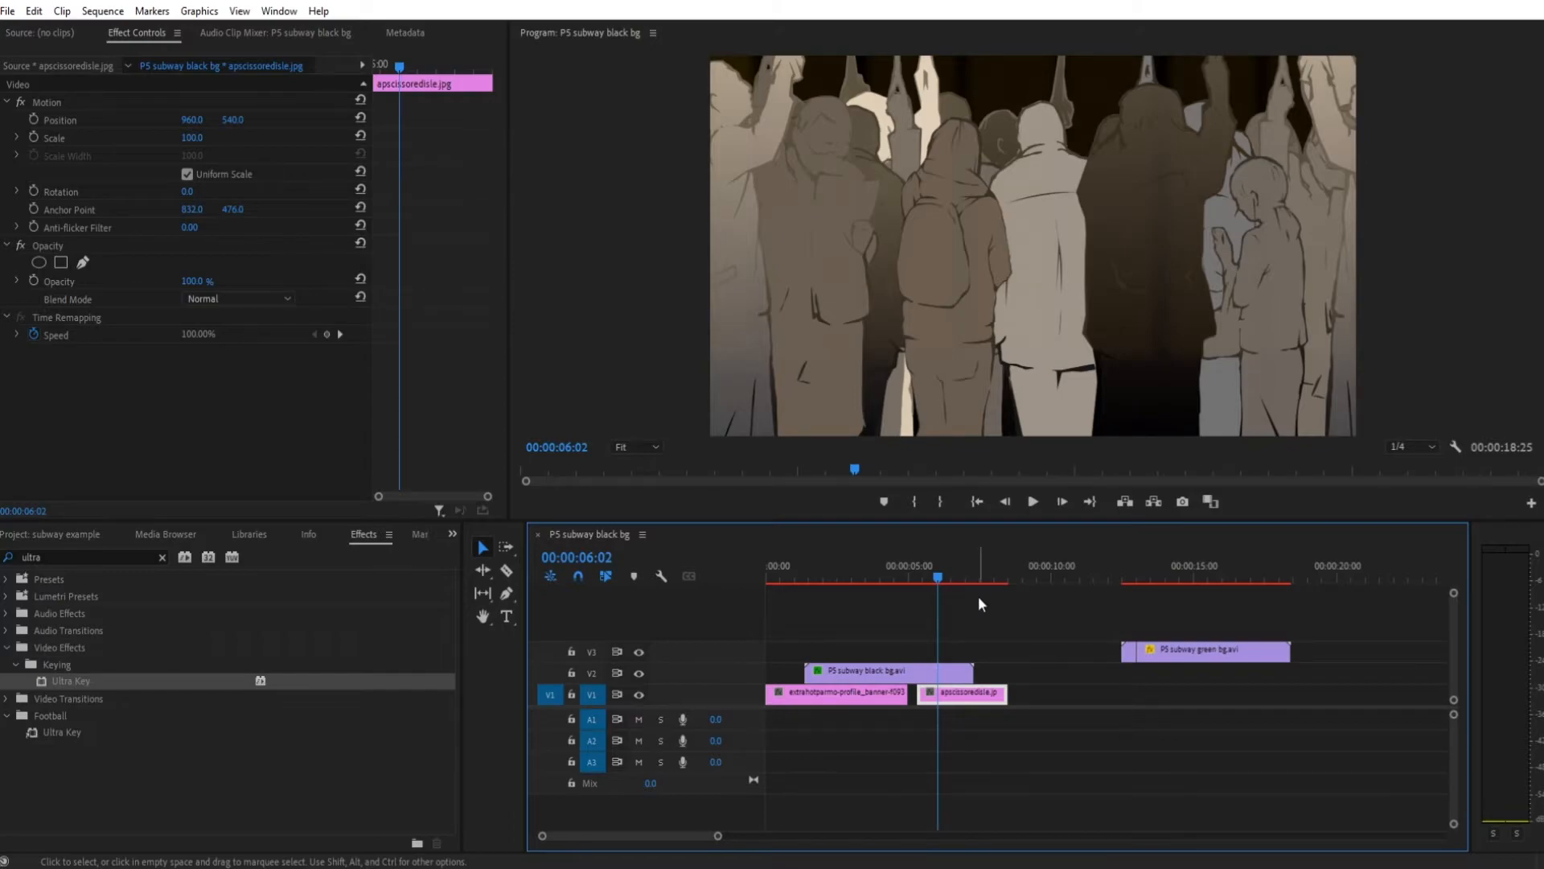
mouse_move(933, 582)
mouse_down()
mouse_move(944, 571)
mouse_move(836, 581)
mouse_move(1000, 580)
mouse_move(818, 582)
mouse_move(906, 579)
mouse_up()
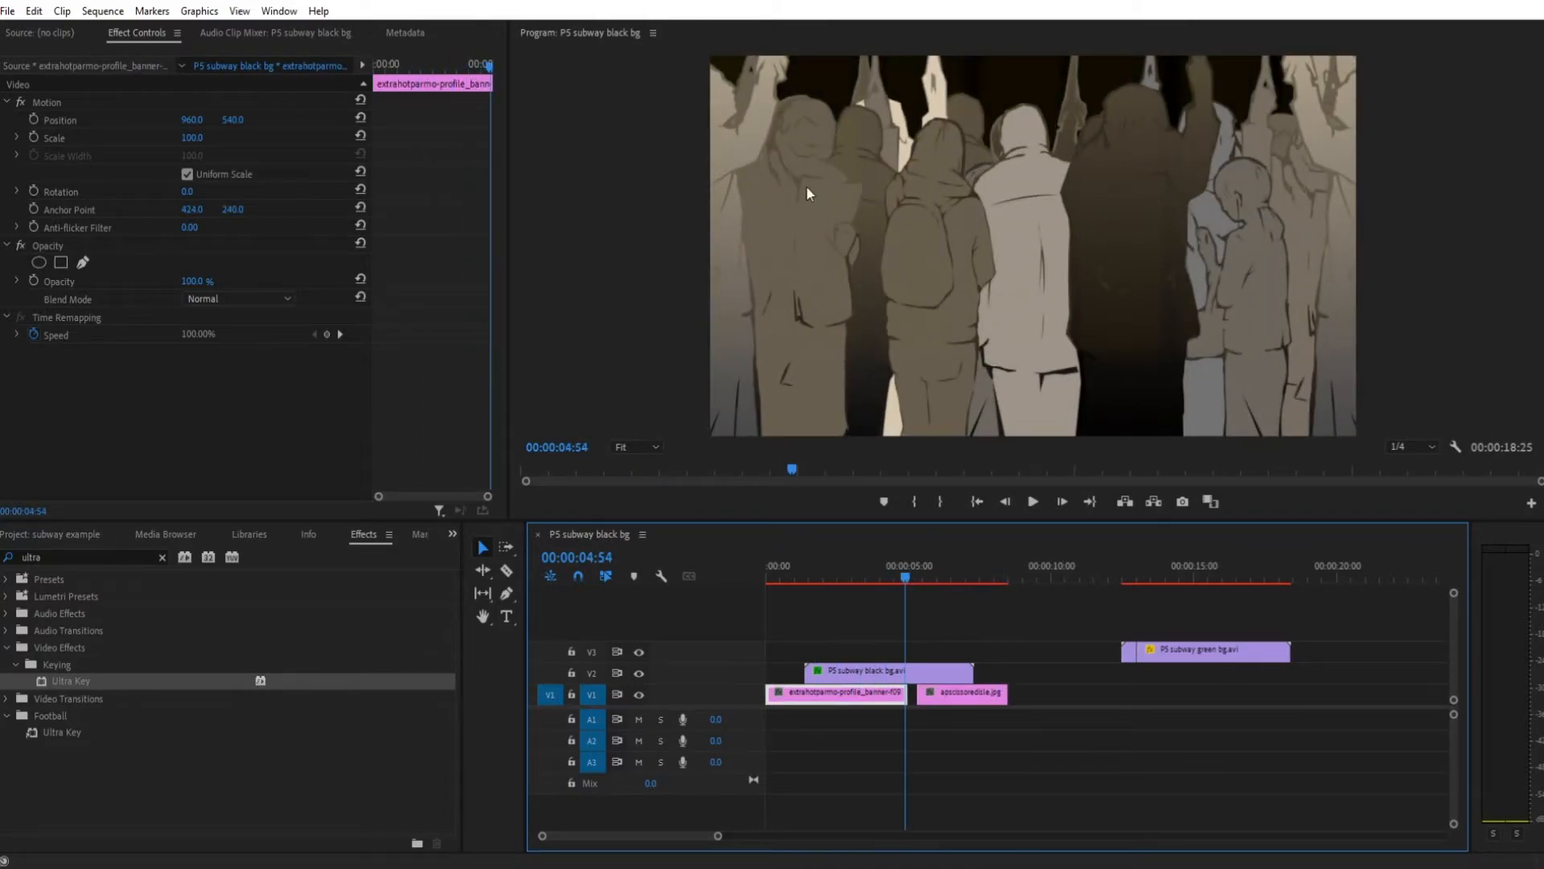
click(1033, 501)
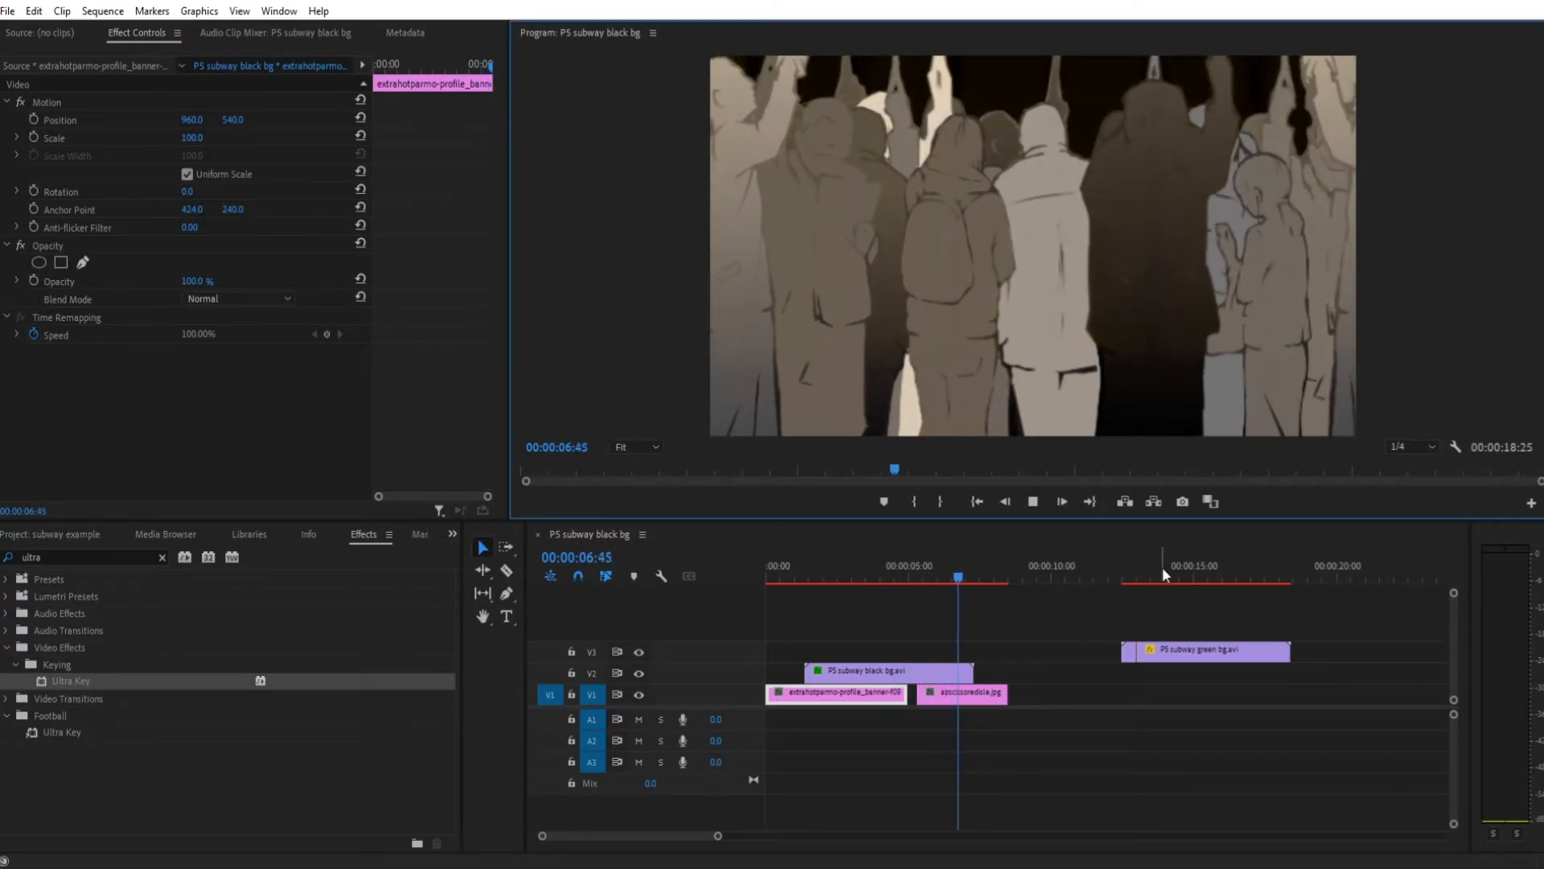
click(1032, 501)
Move both image clips on V1 beneath the P5 subway green bg.avi clip and preview the unkeyed transition.
drag(857, 733, 1264, 693)
drag(1132, 573, 1122, 571)
click(1035, 503)
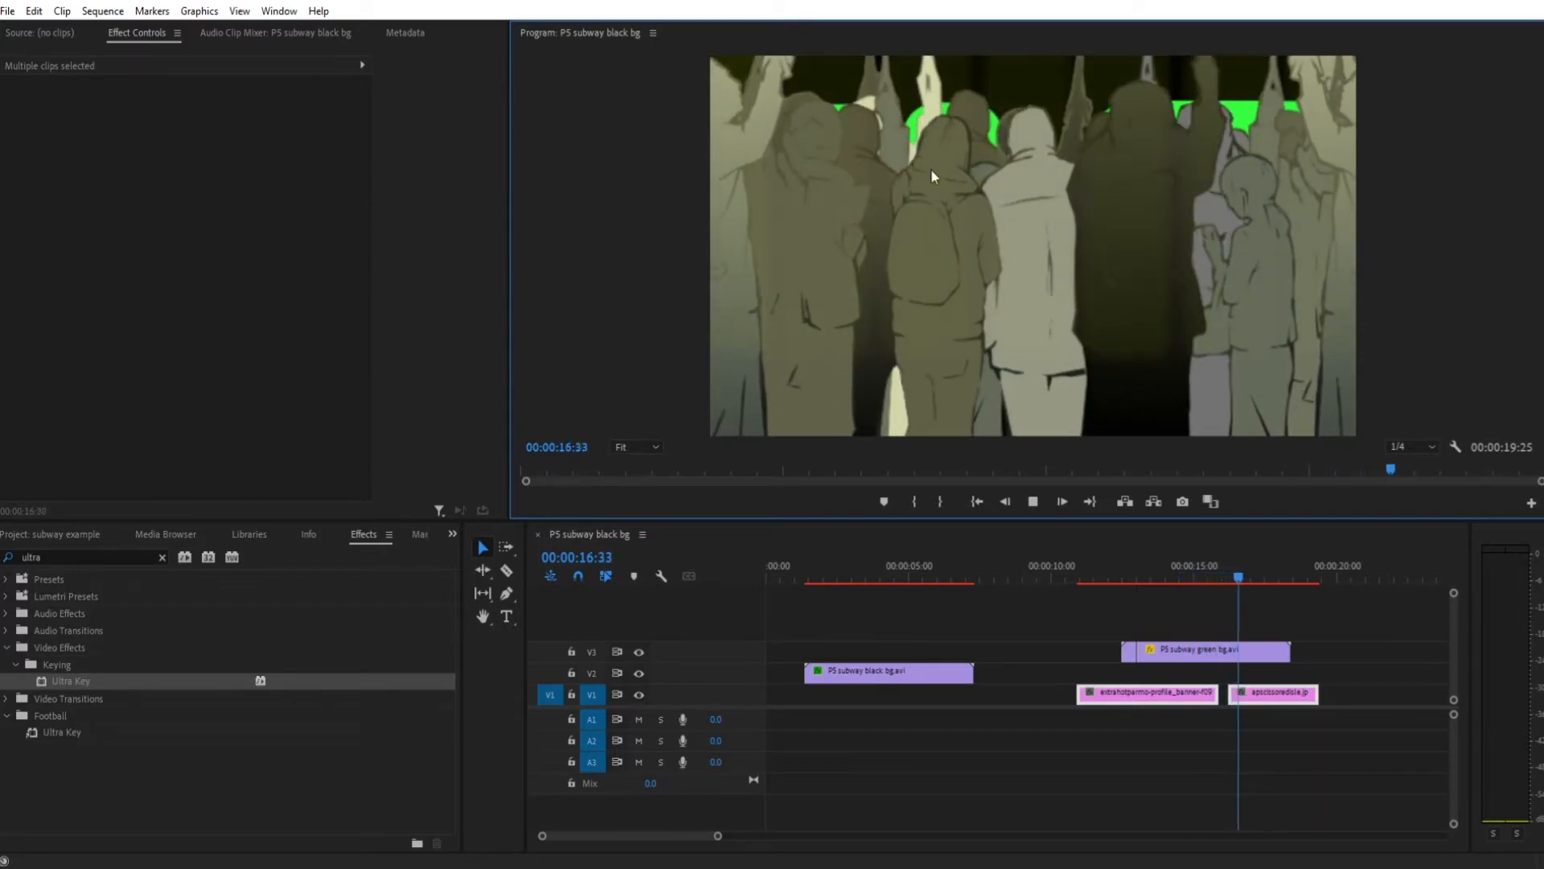
mouse_move(1270, 577)
mouse_down()
mouse_move(1200, 575)
mouse_move(1282, 575)
mouse_up()
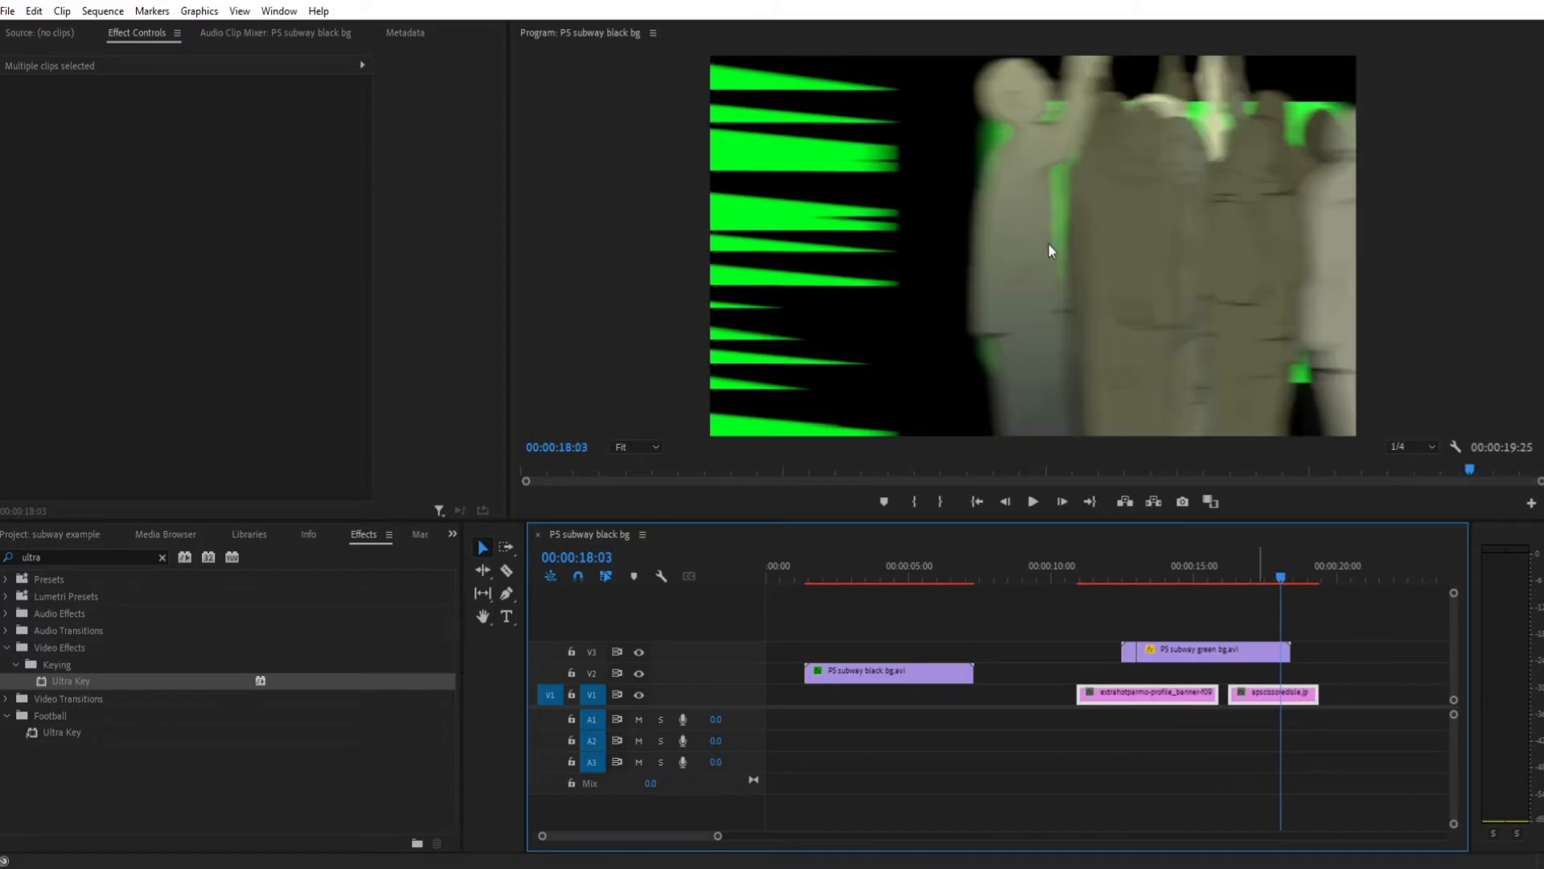
Apply Ultra Key to the longer second segment of P5 subway green bg.avi and sample green as its key color.
drag(1183, 570, 1136, 586)
drag(82, 687, 1051, 662)
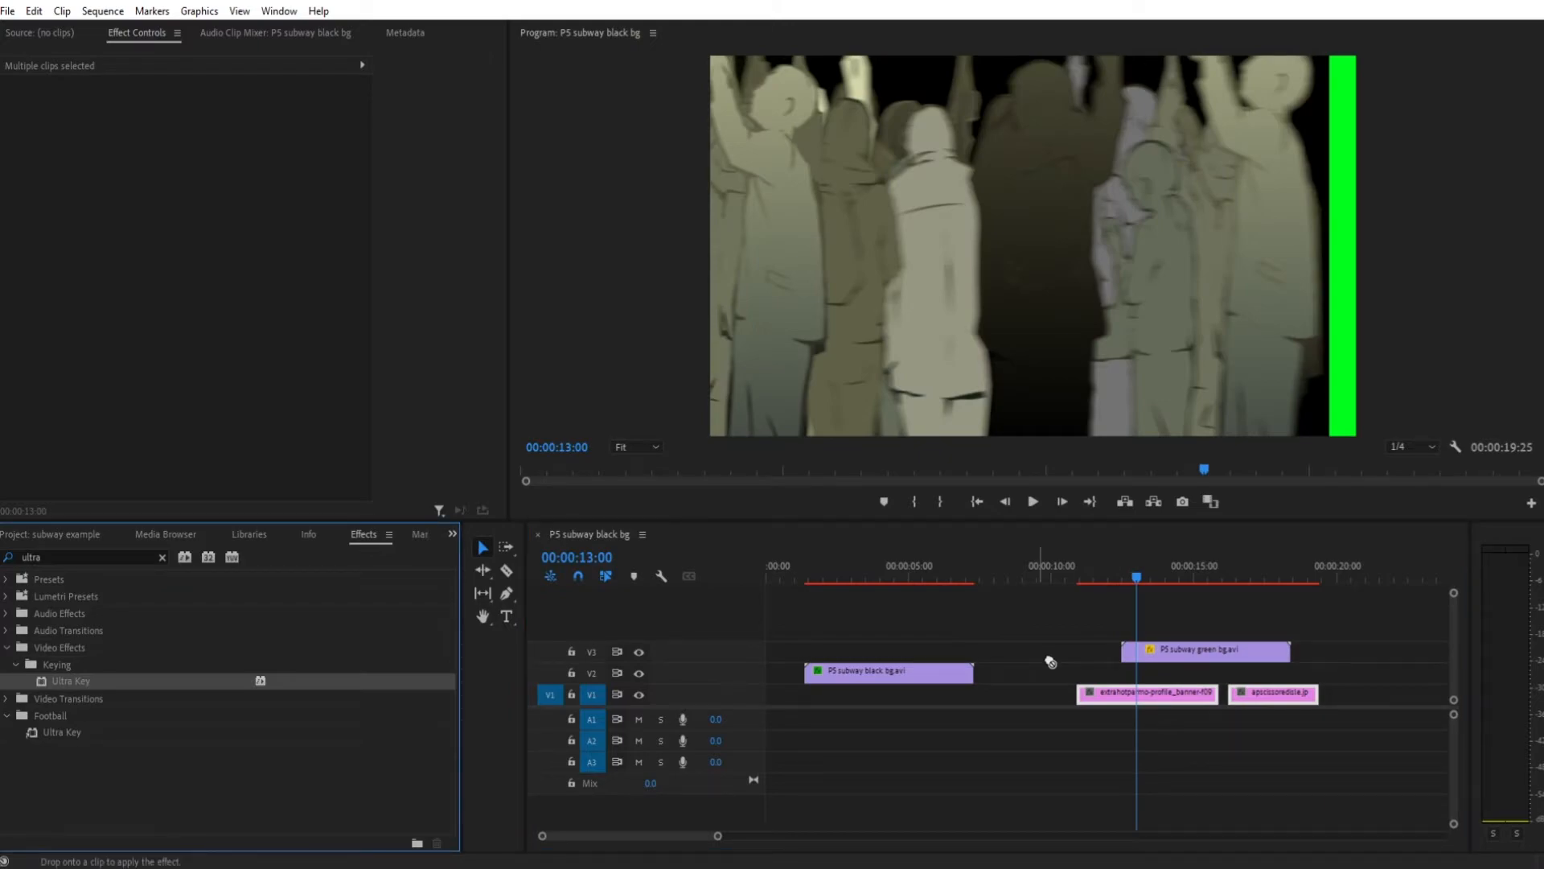
drag(1051, 662, 1166, 651)
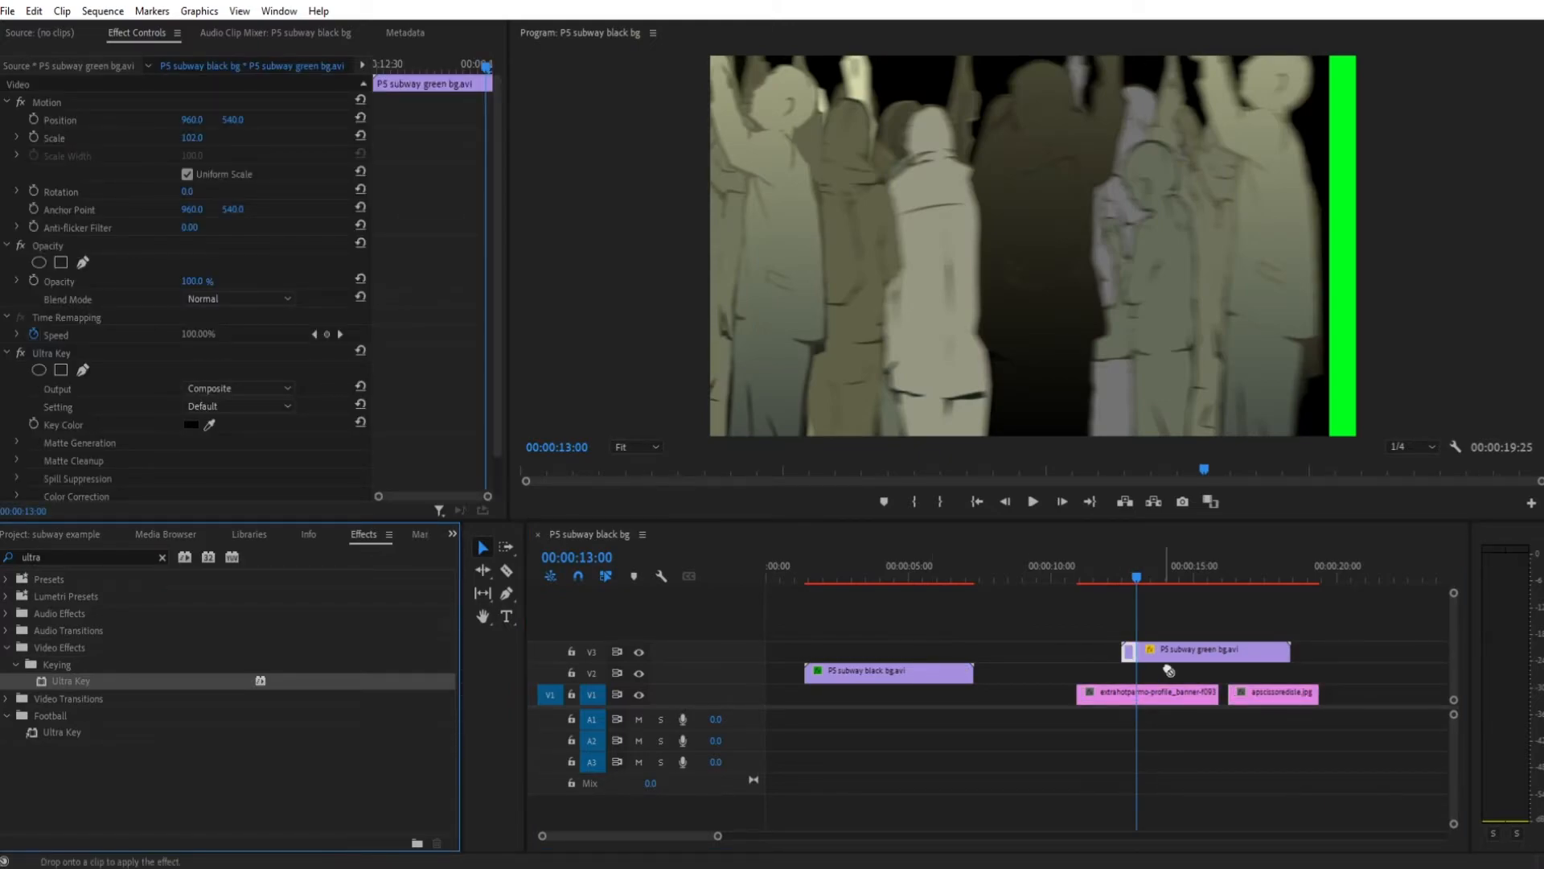
click(210, 425)
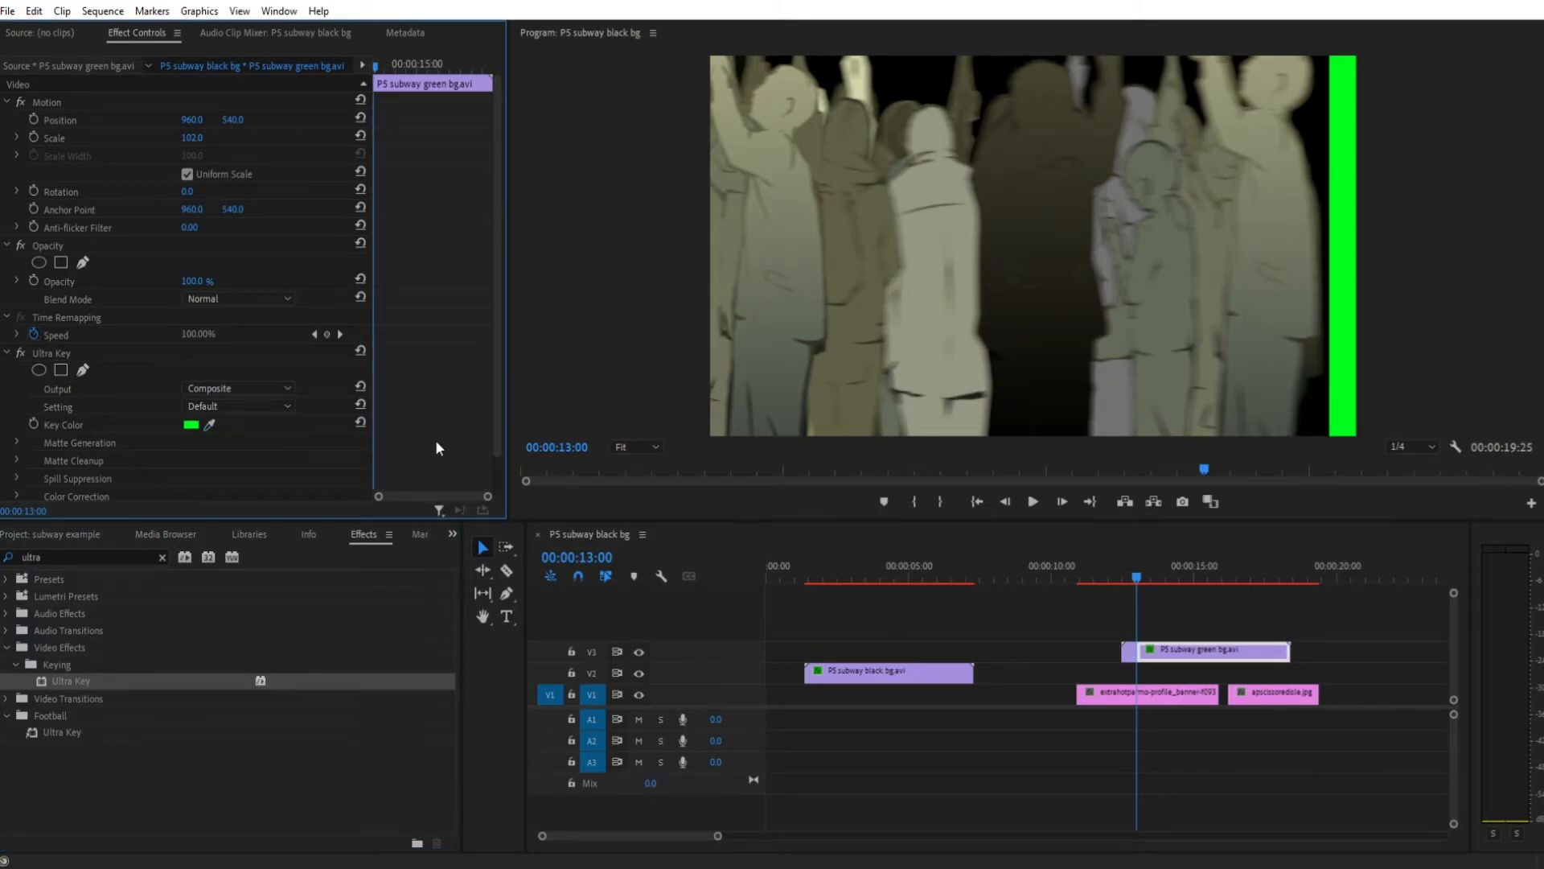
Apply Ultra Key to the short first segment of P5 subway green bg.avi and sample green as its key color.
mouse_move(1125, 576)
mouse_down()
mouse_move(1247, 580)
mouse_move(1126, 580)
mouse_up()
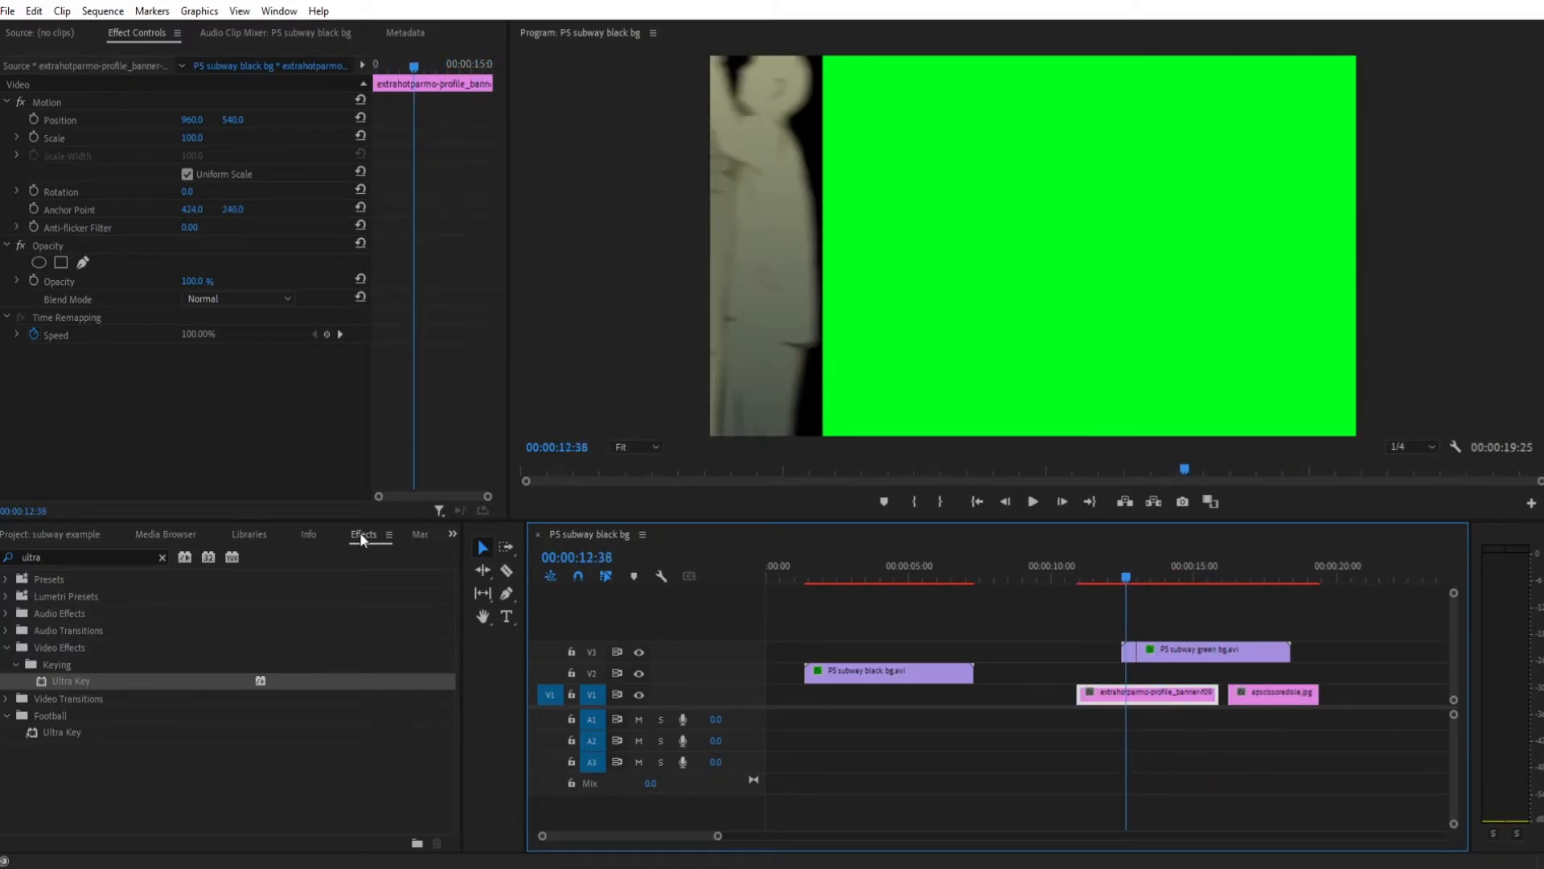
drag(89, 679, 1126, 658)
click(210, 424)
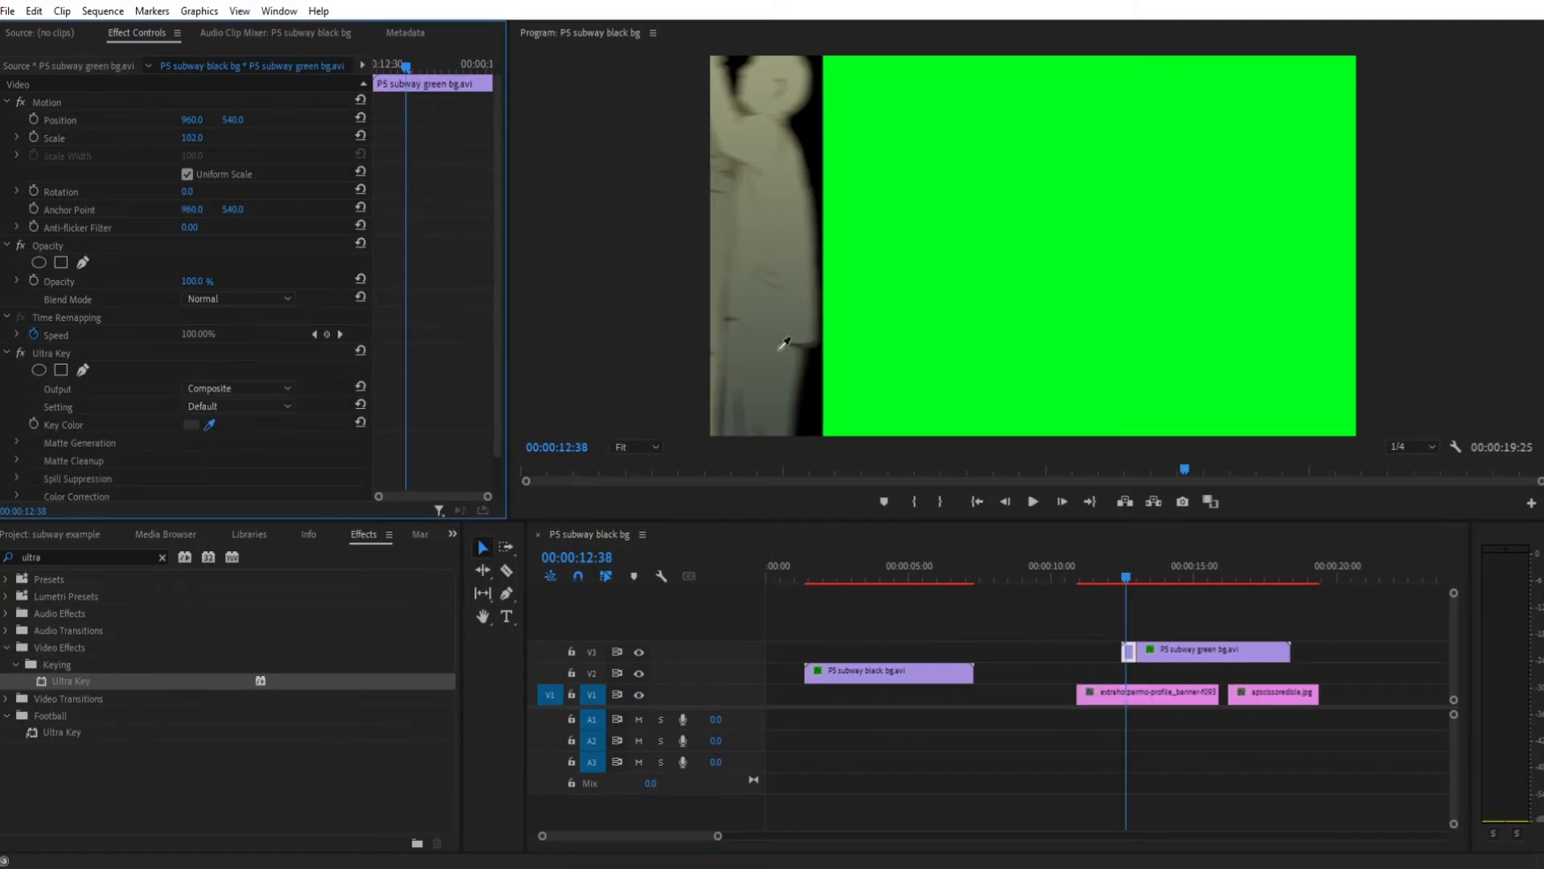
click(1057, 336)
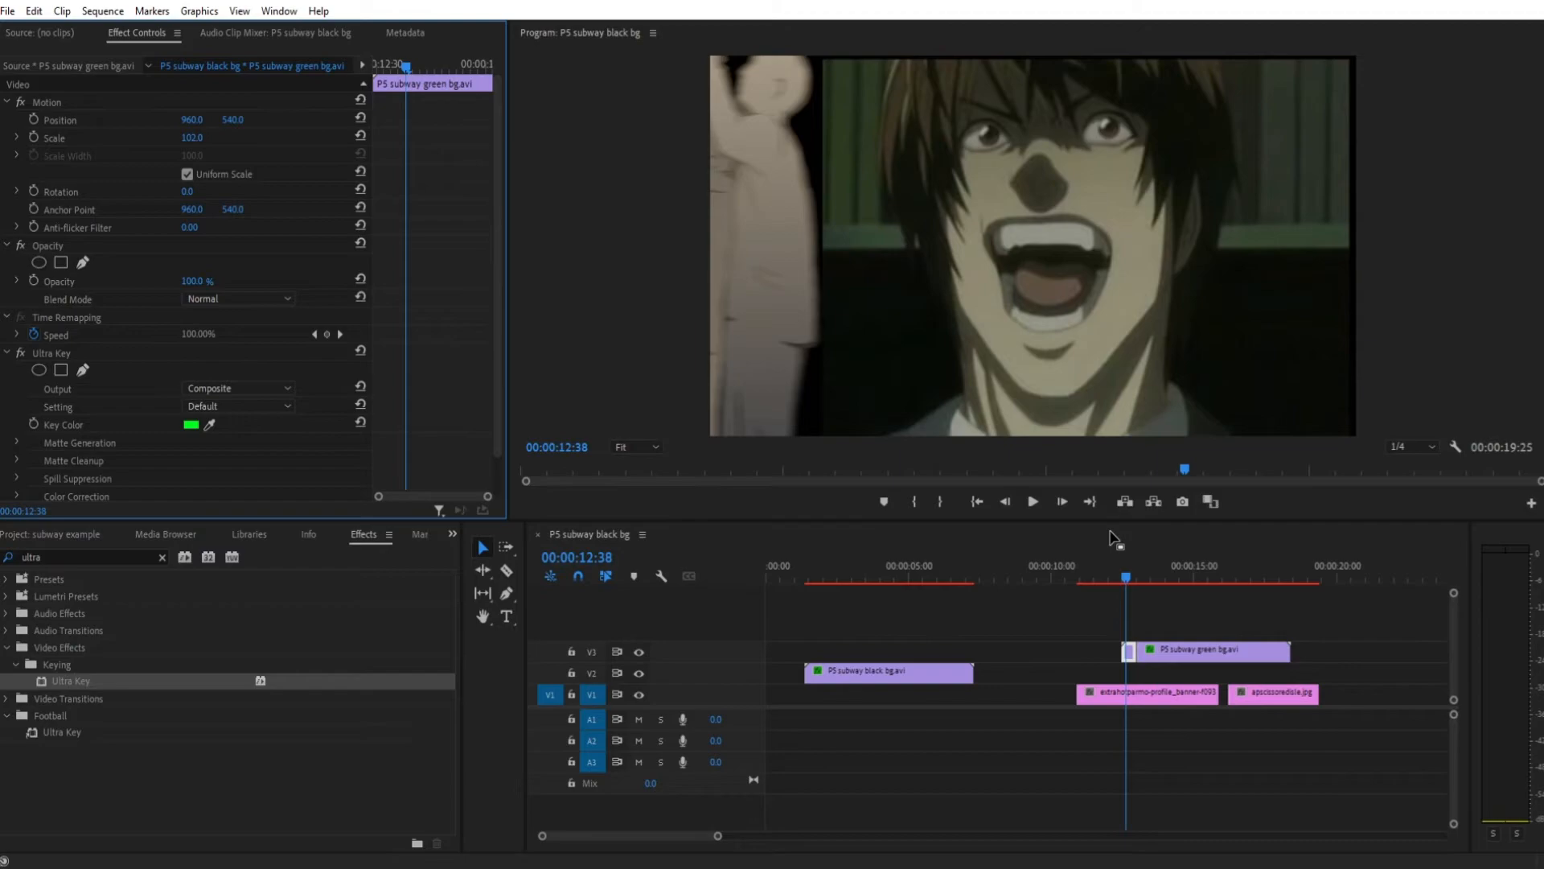
Trim the first image's end to the cut between the green-background segments and extend the second image's start to meet it.
drag(1131, 576, 1166, 587)
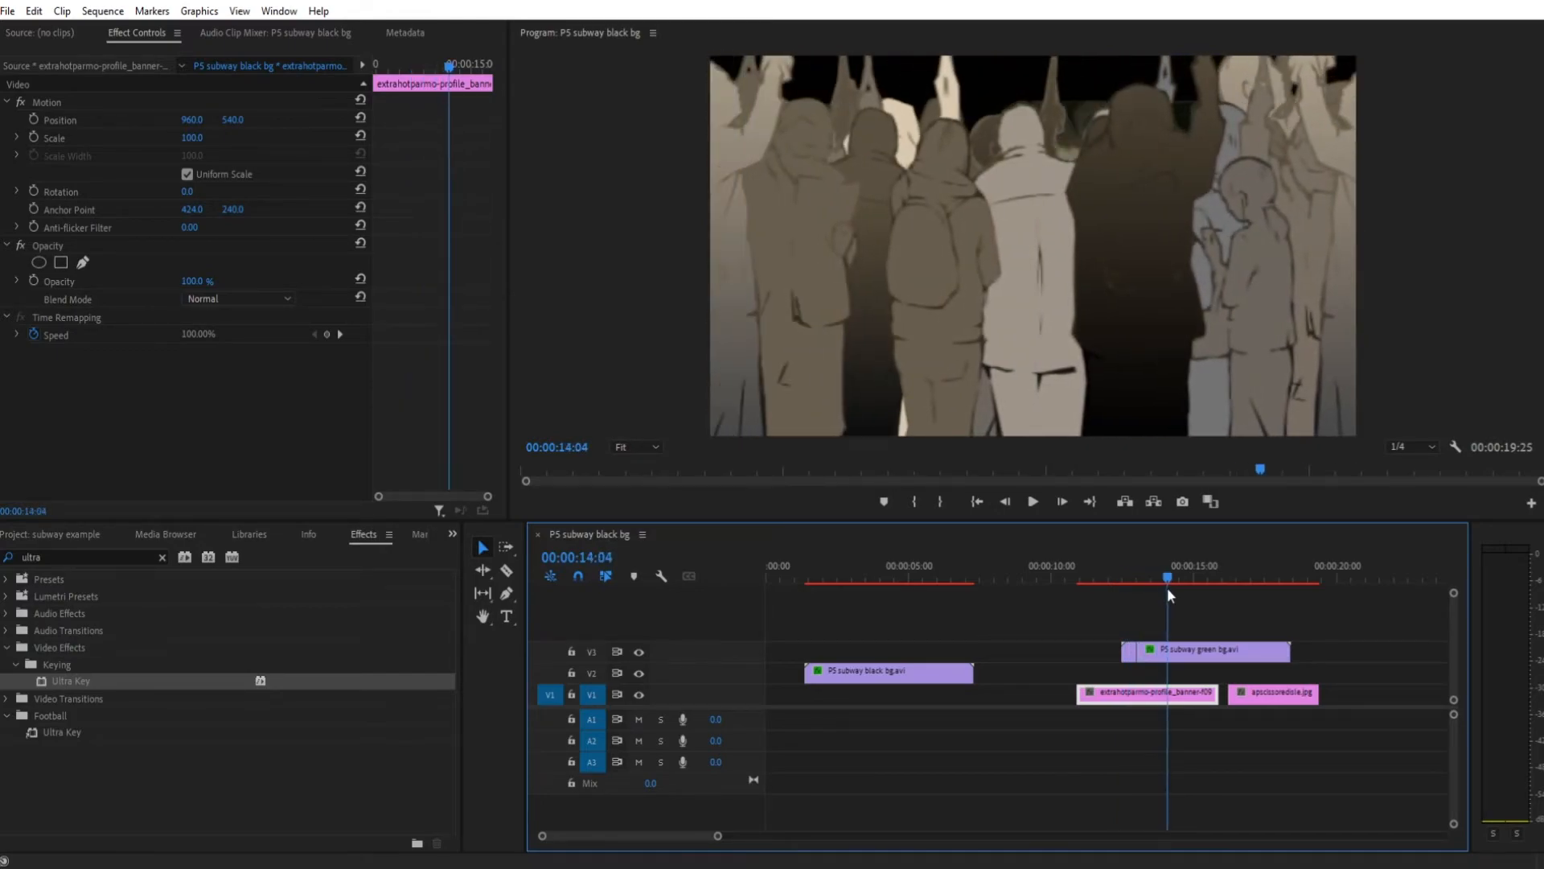
drag(1218, 695, 1135, 695)
drag(1228, 693, 1136, 693)
Play and scrub the keyed green-background transition to examine the image change, the gaps between the figures and the closing wipe.
mouse_move(1142, 572)
mouse_down()
mouse_move(1121, 572)
mouse_move(1142, 576)
mouse_up()
key(space)
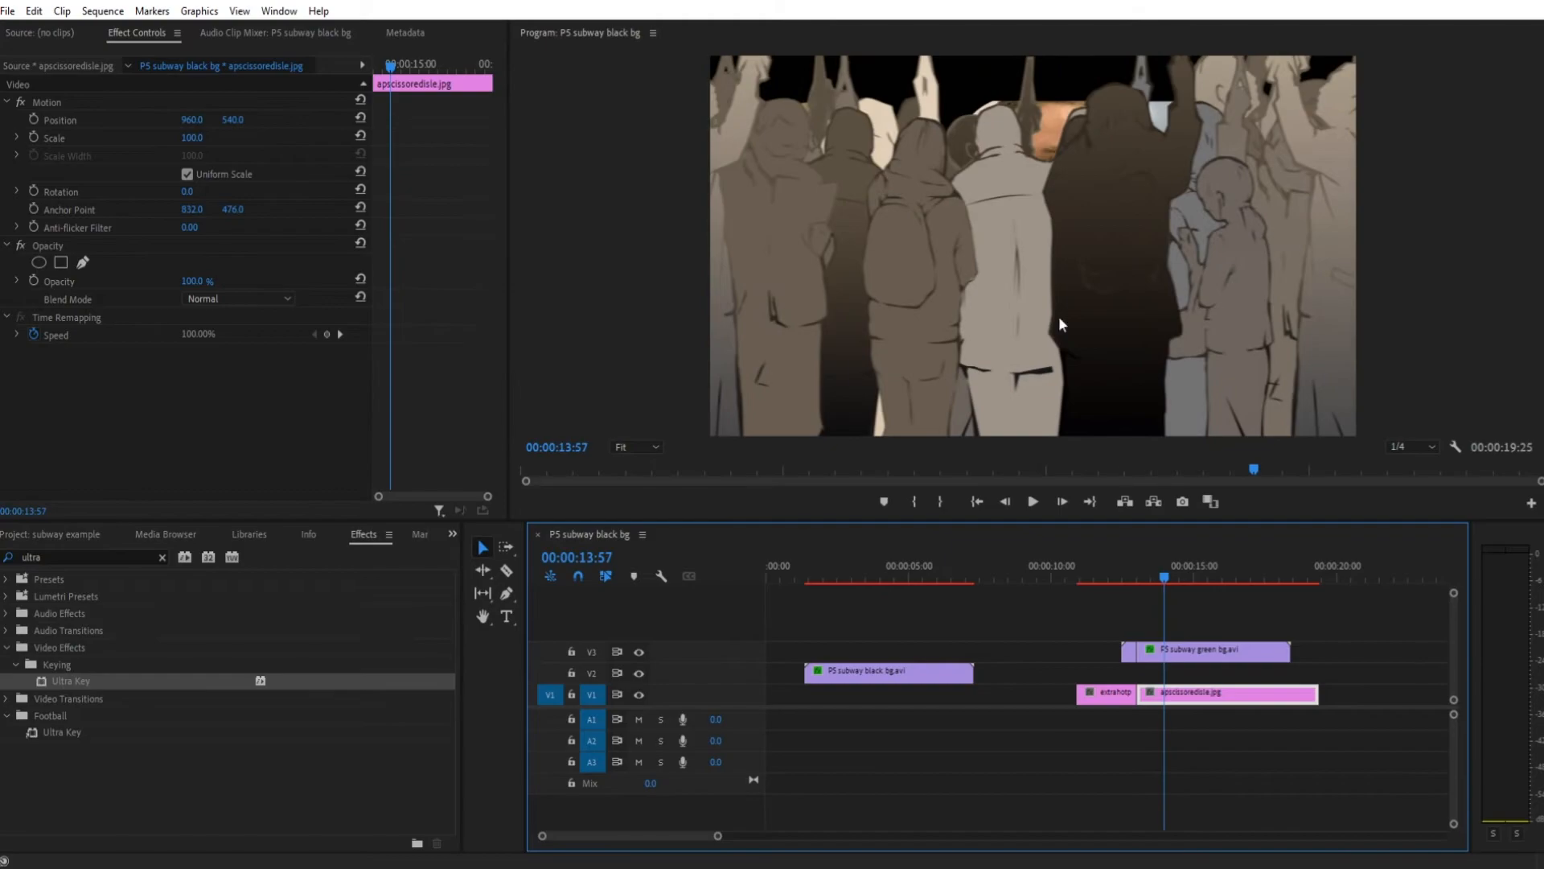
mouse_move(1155, 571)
mouse_down()
mouse_move(1124, 584)
mouse_move(1146, 593)
mouse_up()
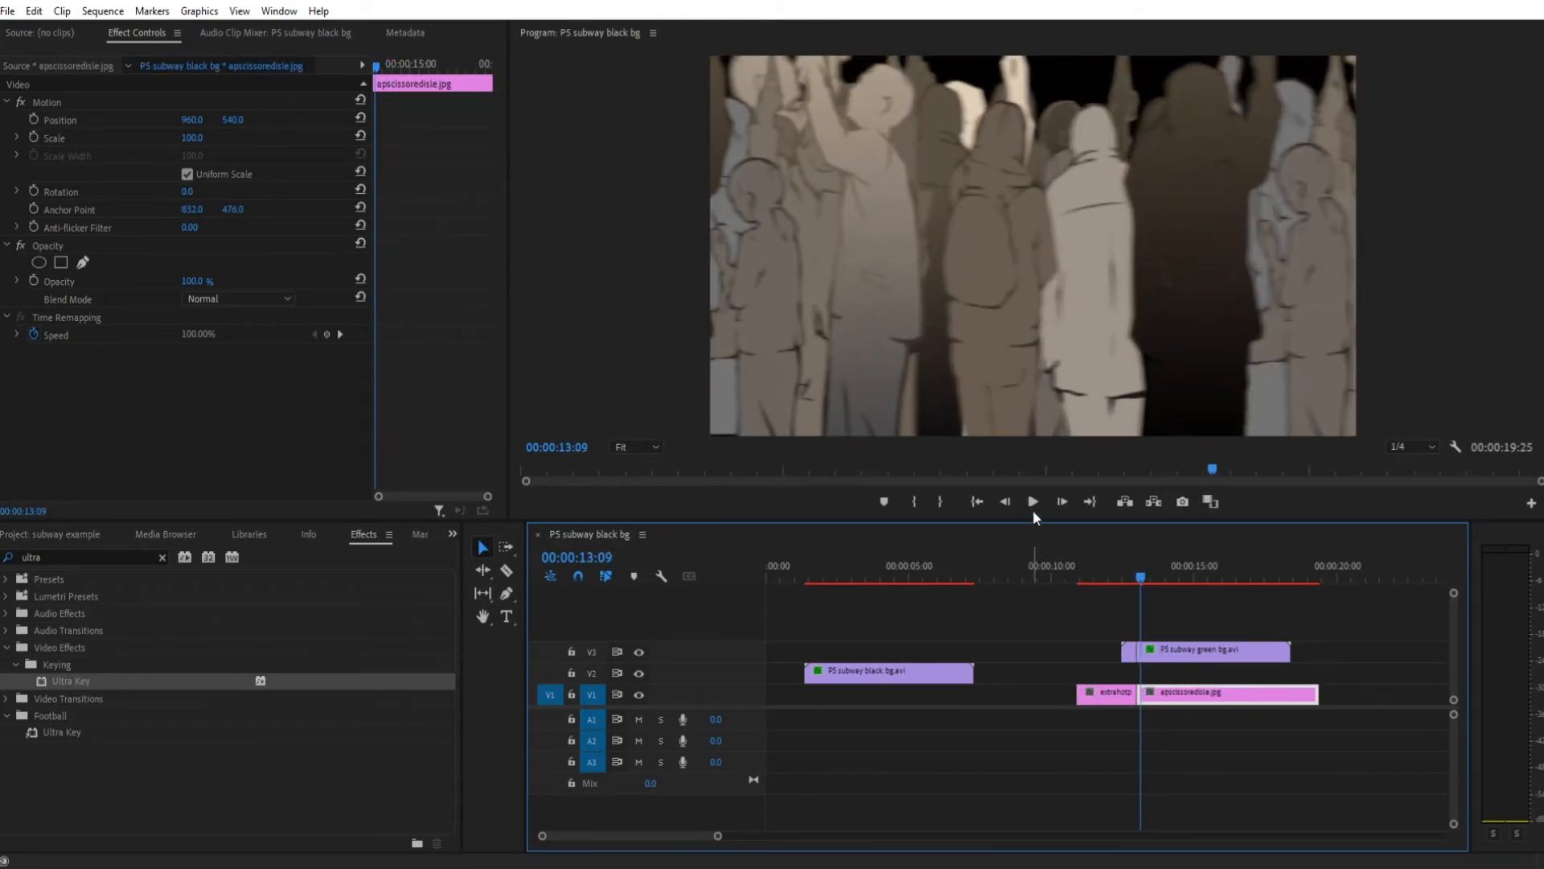
click(1033, 502)
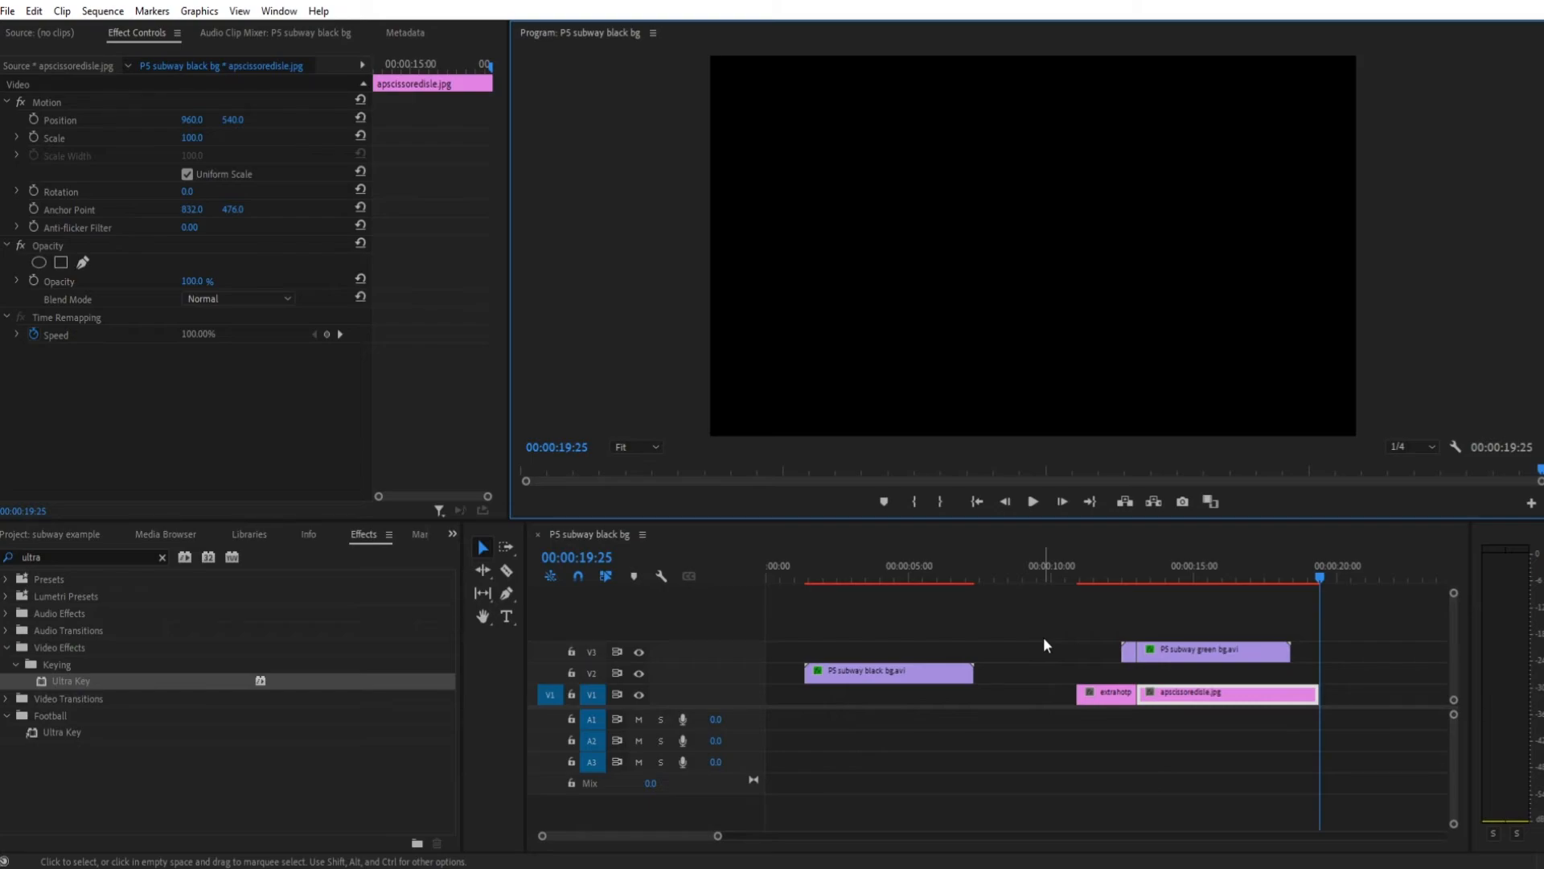
click(1142, 574)
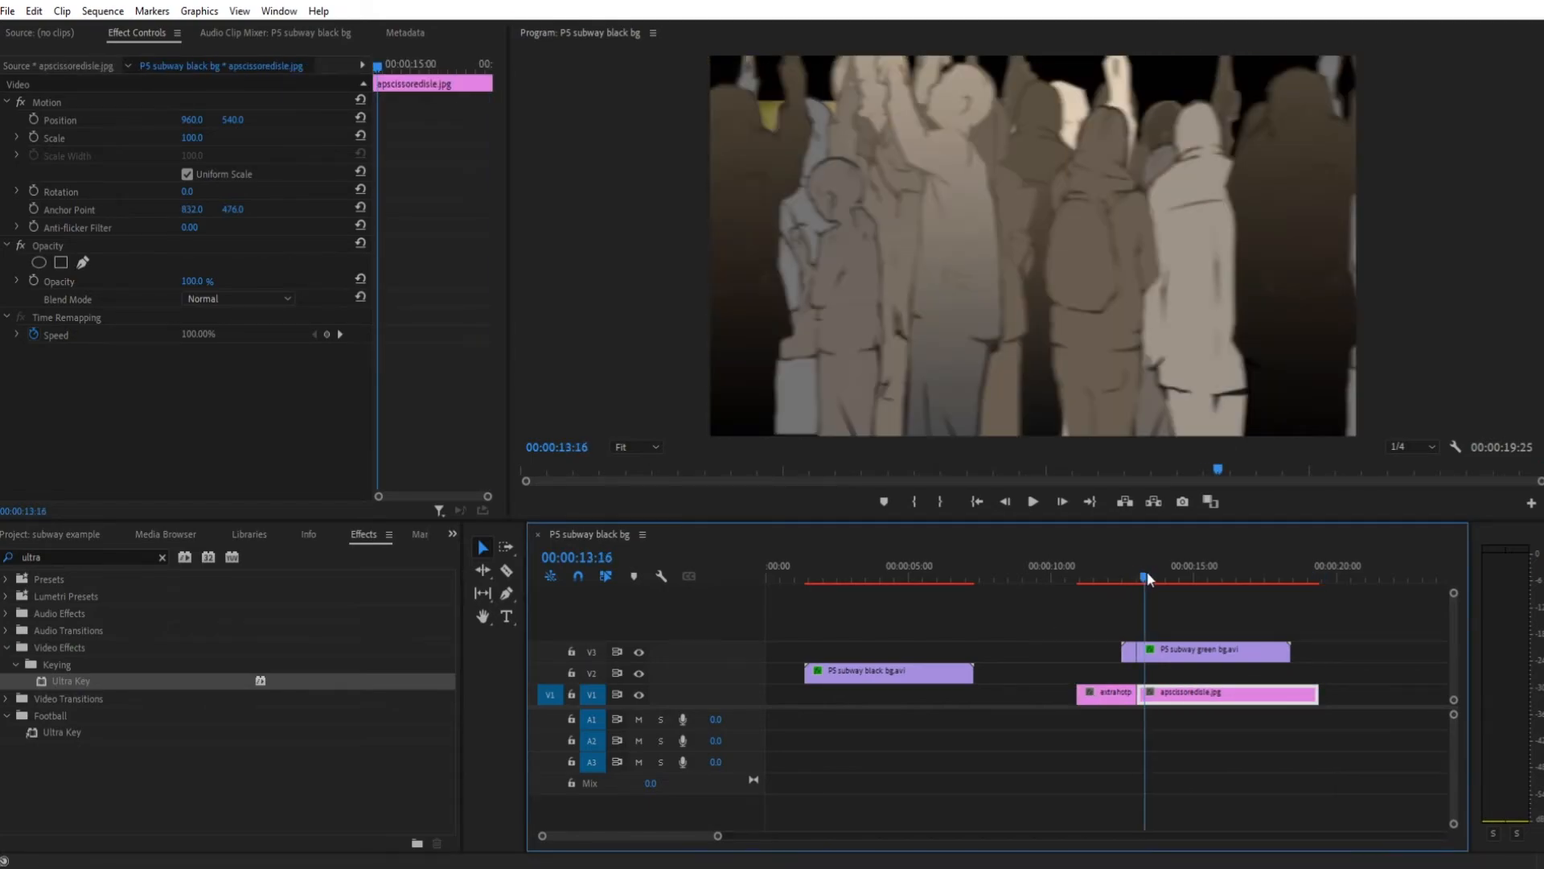
drag(1145, 574, 1285, 590)
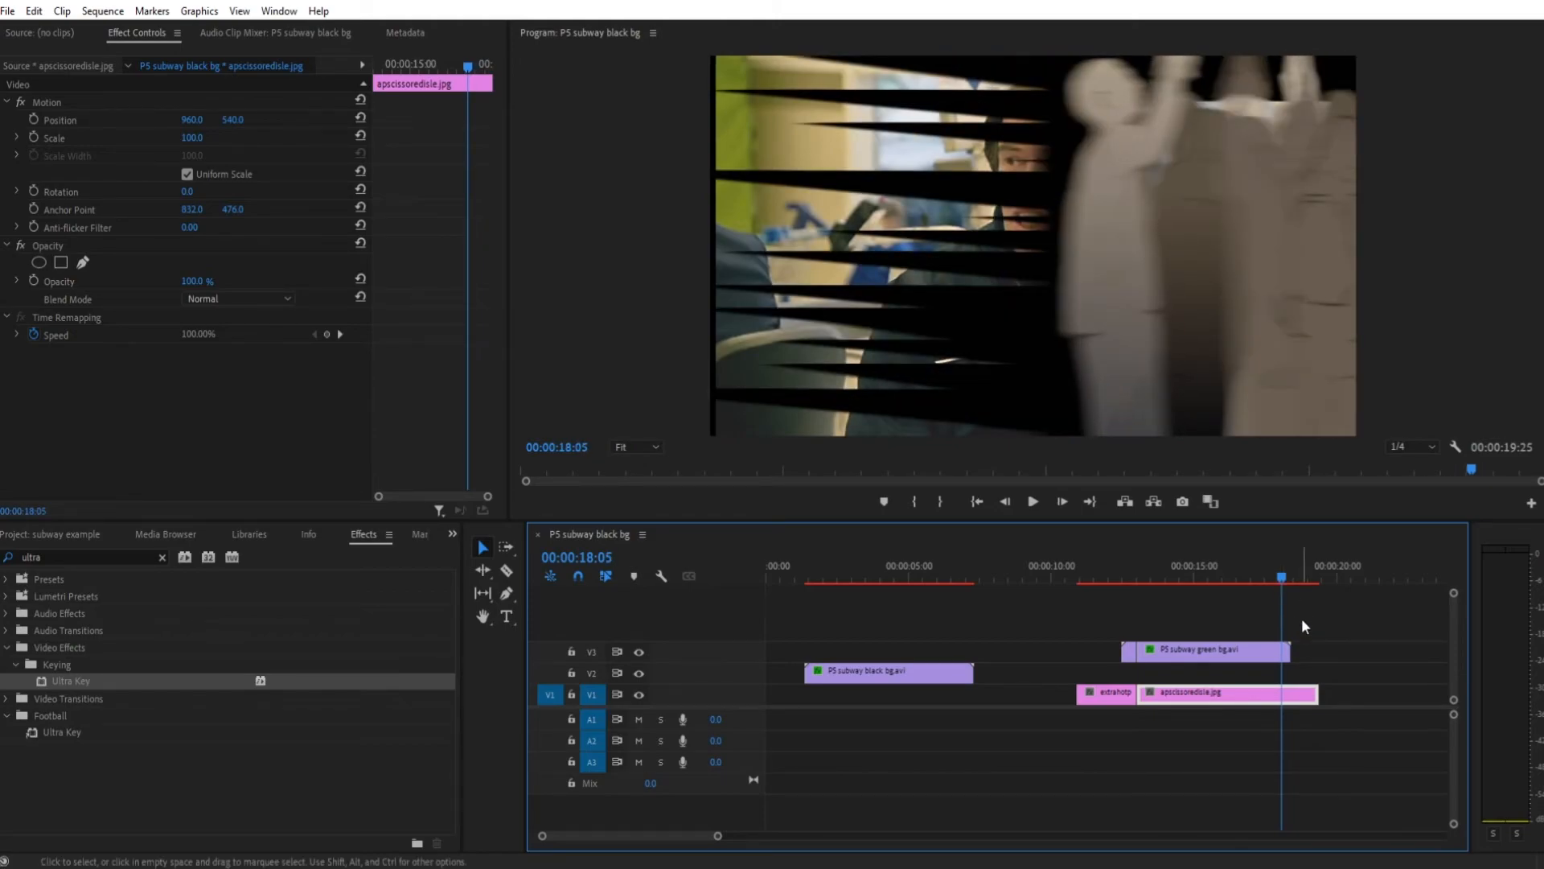
drag(1276, 568, 1131, 591)
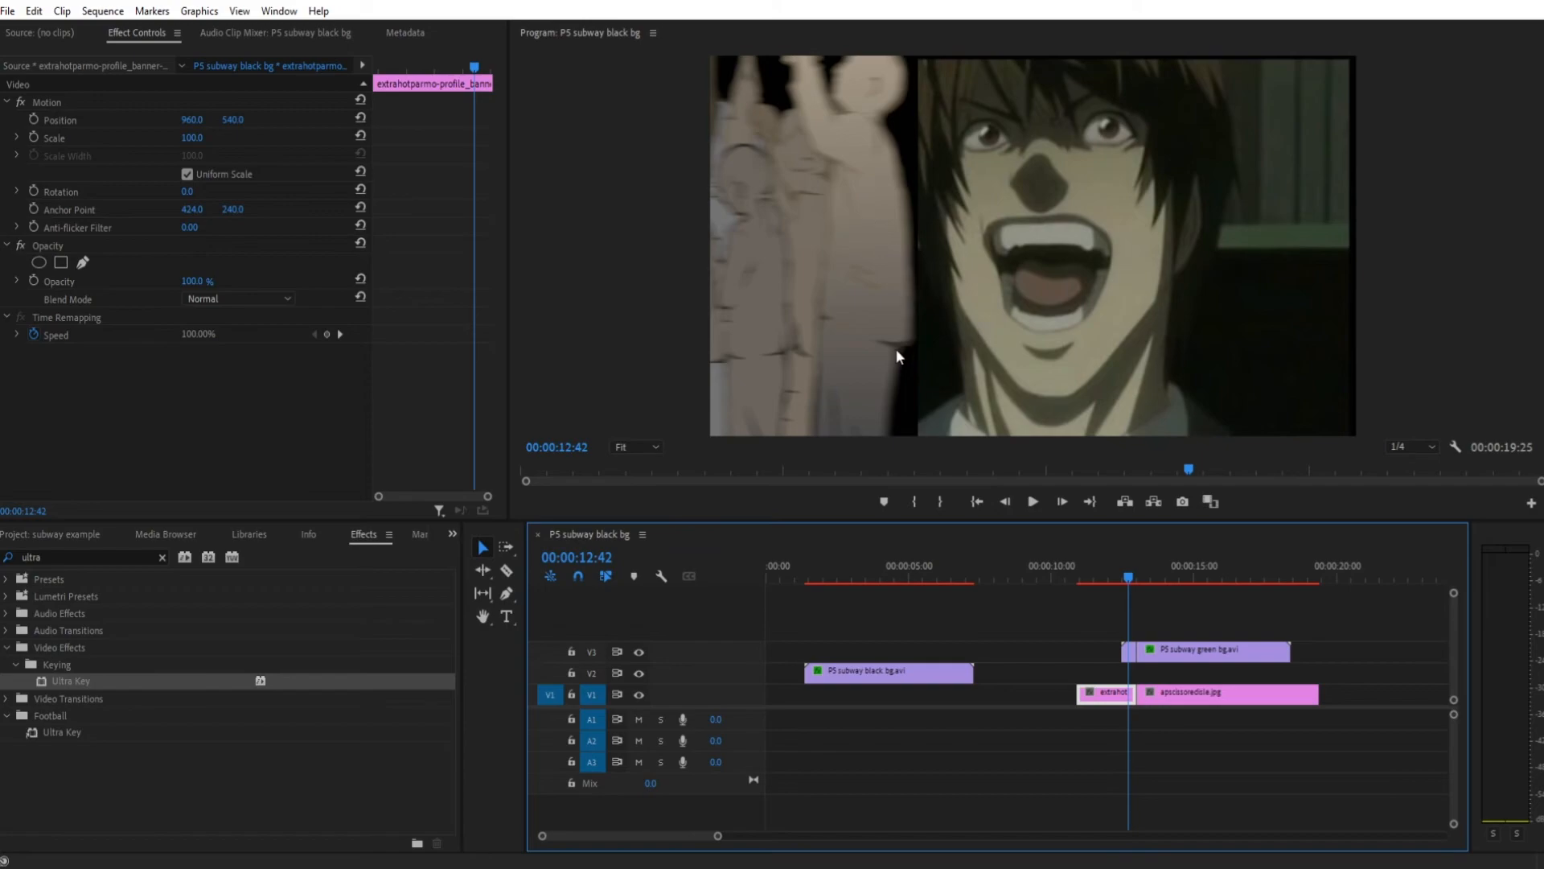
mouse_move(1128, 581)
mouse_down()
mouse_move(1302, 582)
mouse_move(1097, 574)
mouse_move(1195, 574)
mouse_up()
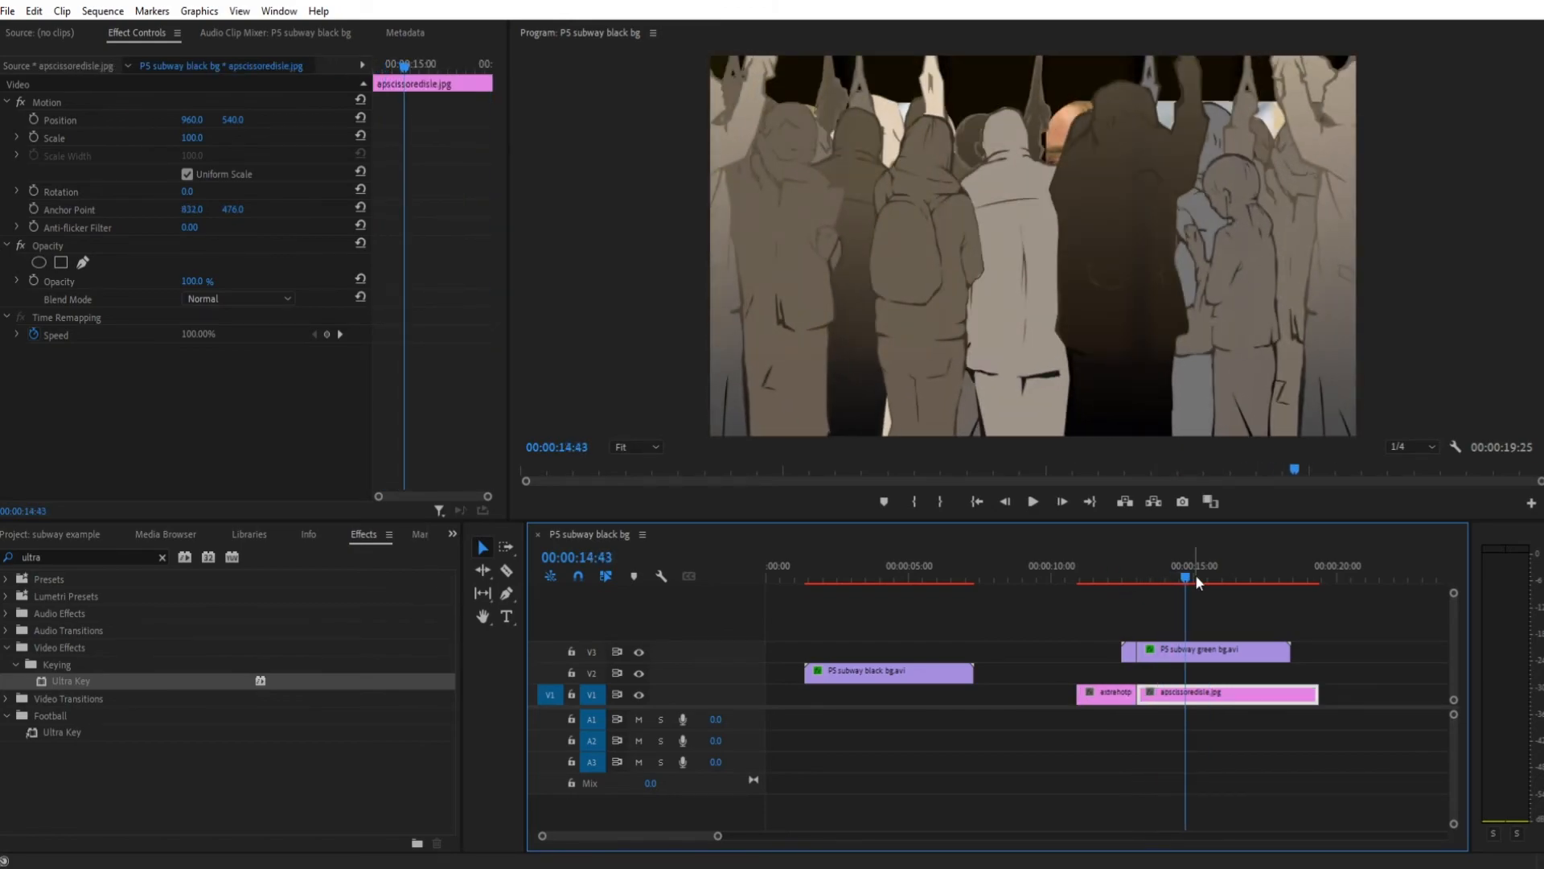
mouse_move(1195, 574)
mouse_down()
mouse_move(1120, 578)
mouse_move(1167, 577)
mouse_up()
drag(1293, 599, 1126, 587)
drag(1206, 599, 1228, 598)
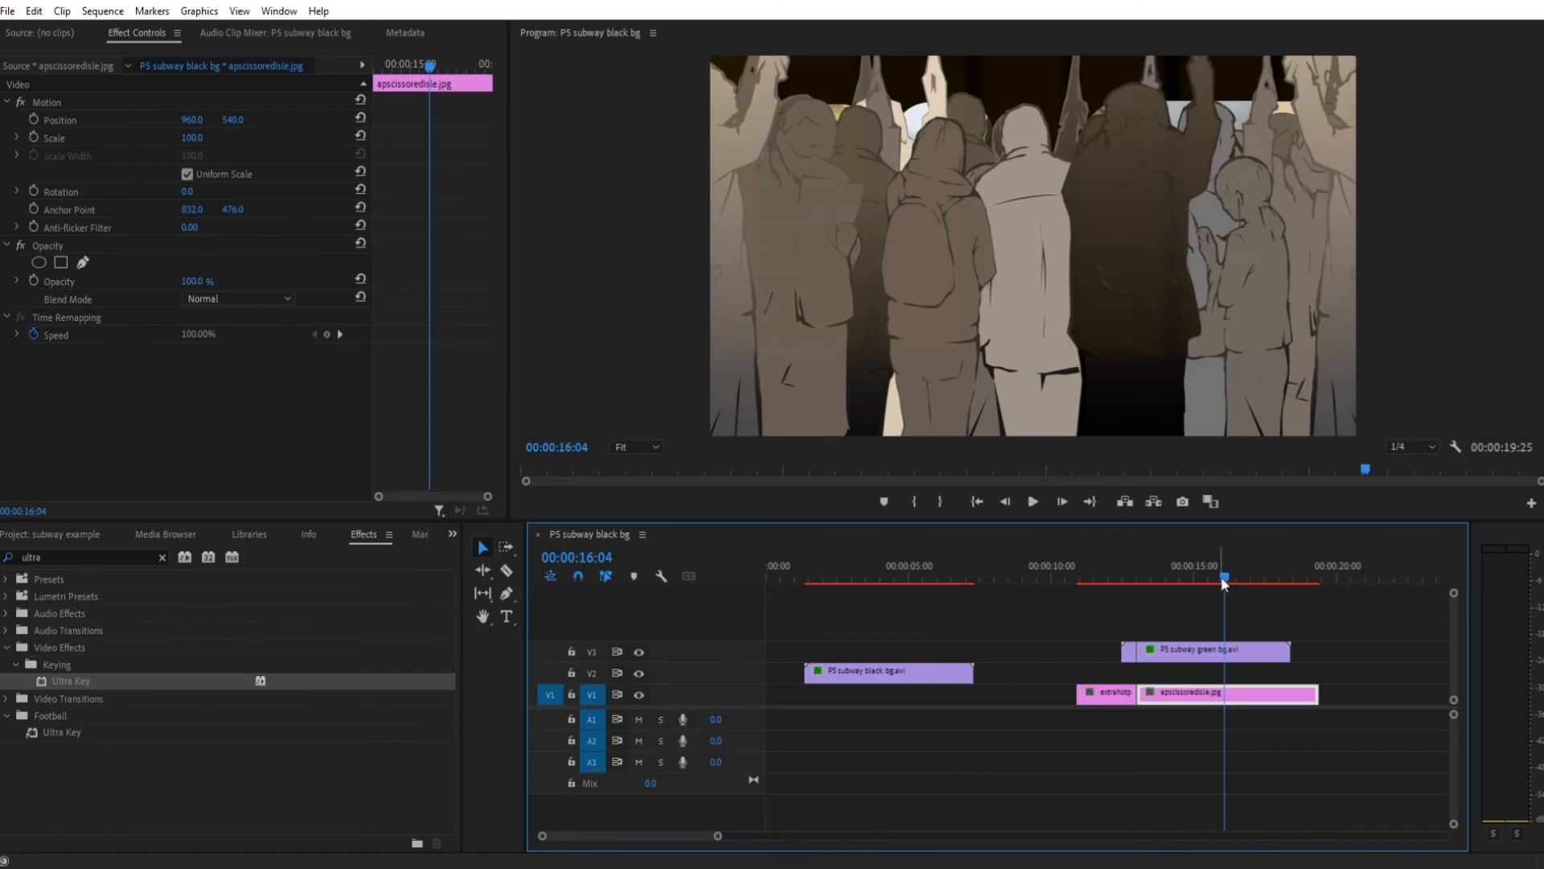
drag(1223, 582, 1263, 561)
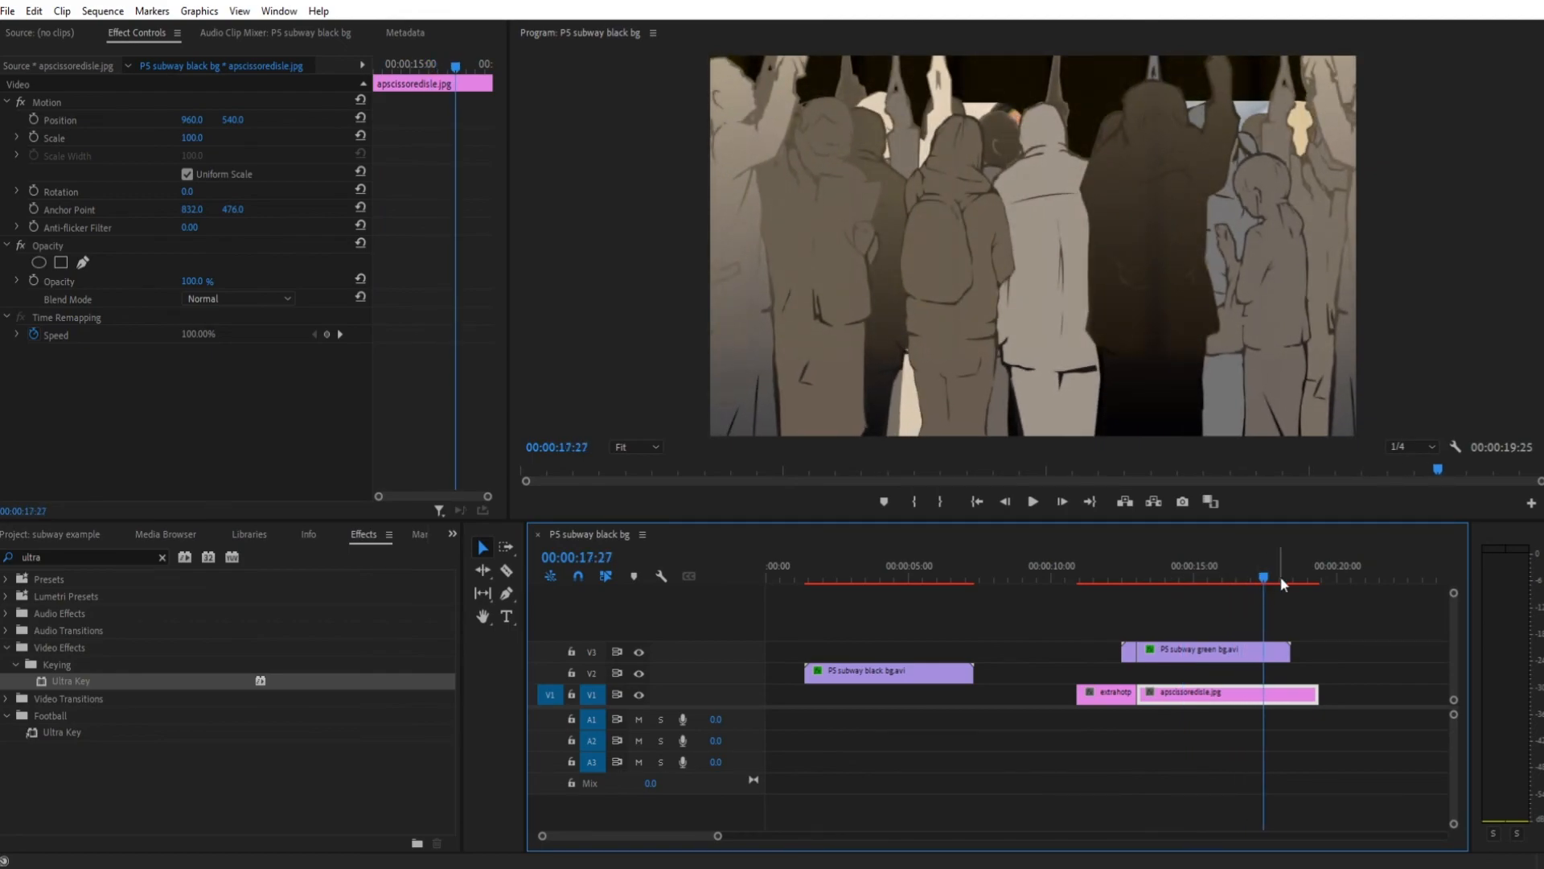
click(1262, 573)
drag(1262, 573, 1232, 570)
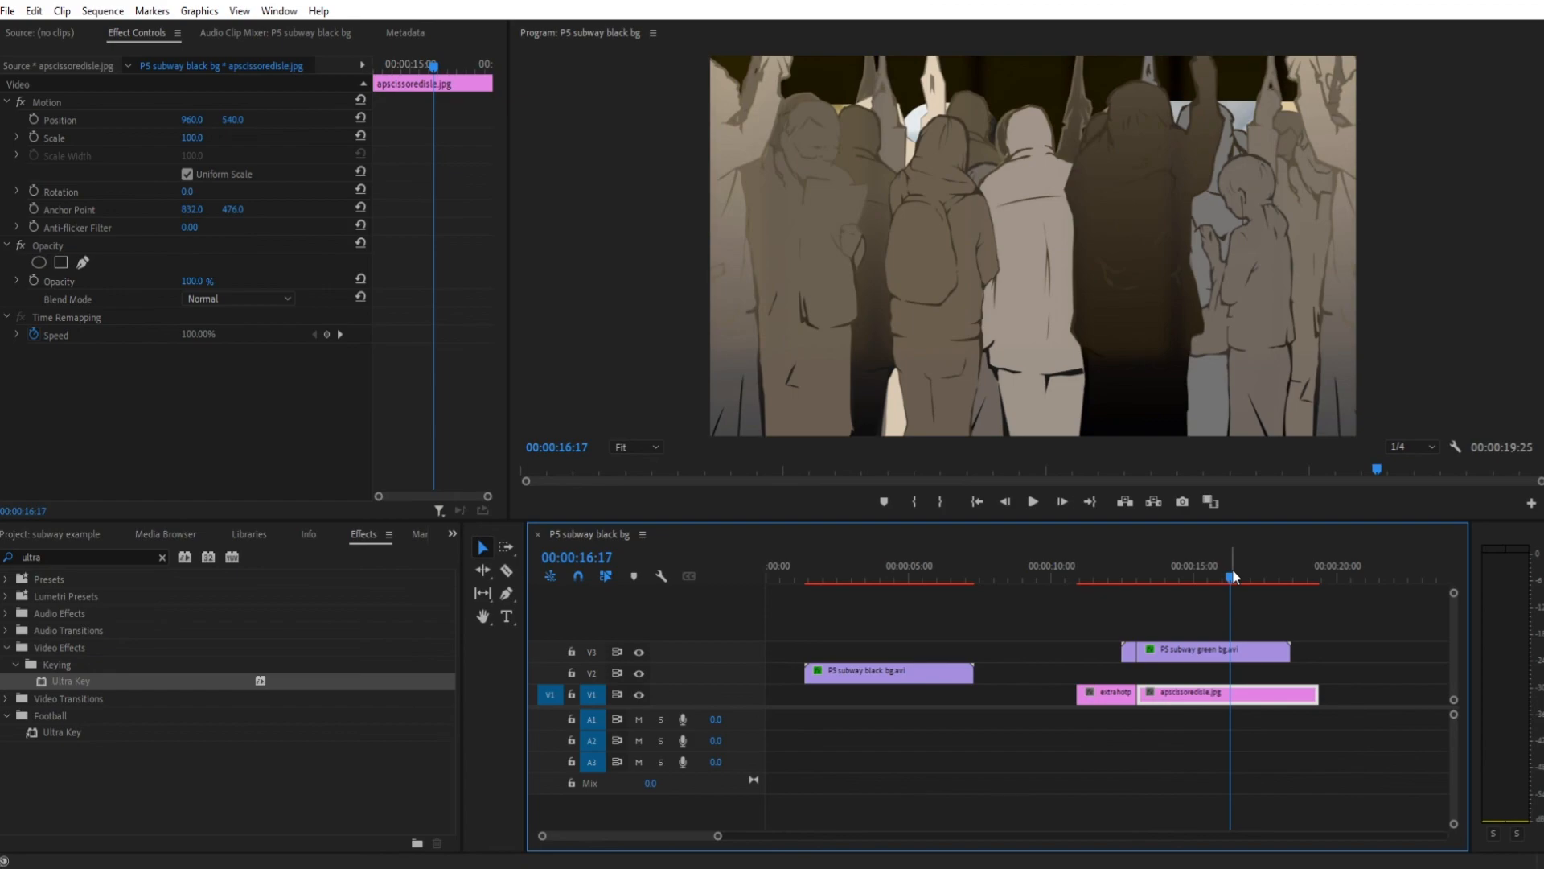